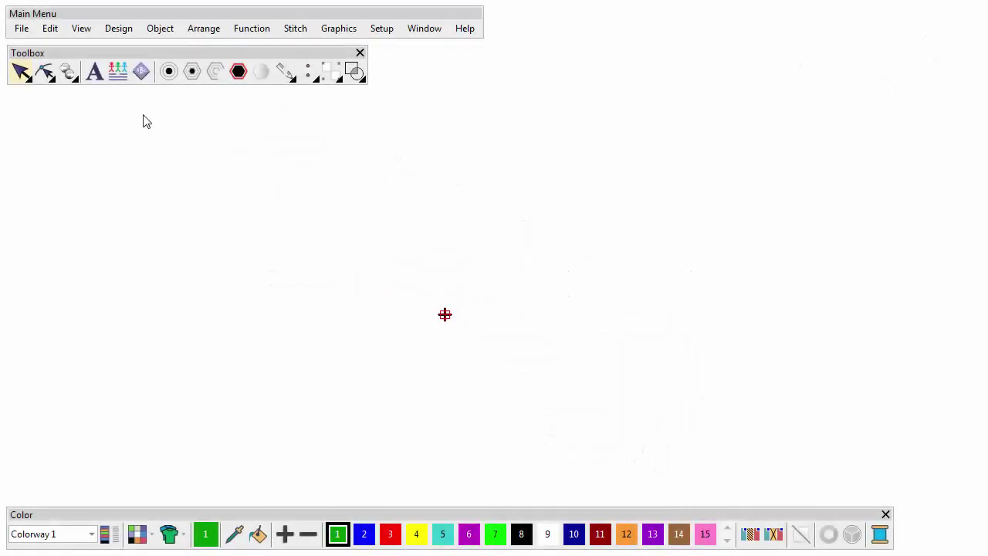
Step: Insert the Style03bo shield monogram template with ABC lettering, crown and ornaments onto the canvas
click(142, 71)
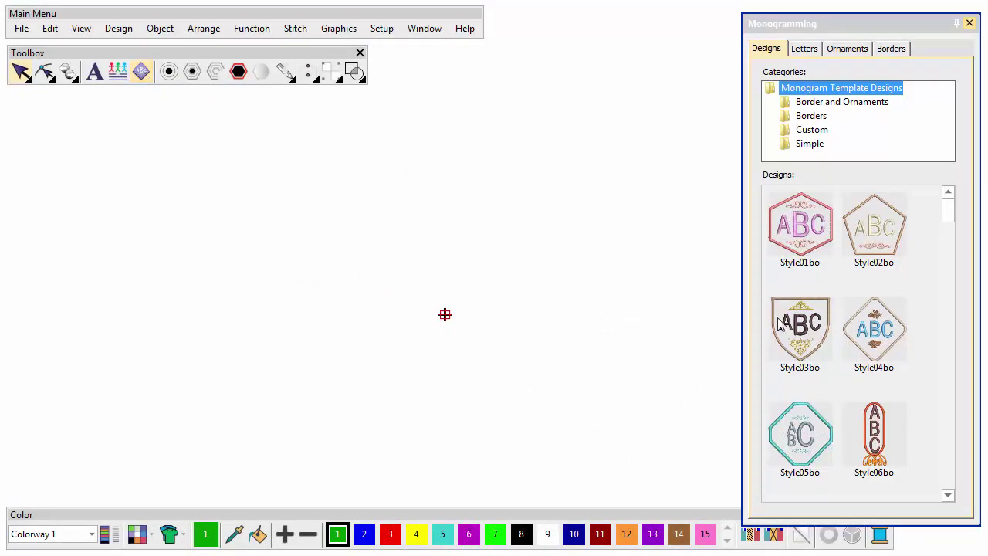
click(780, 324)
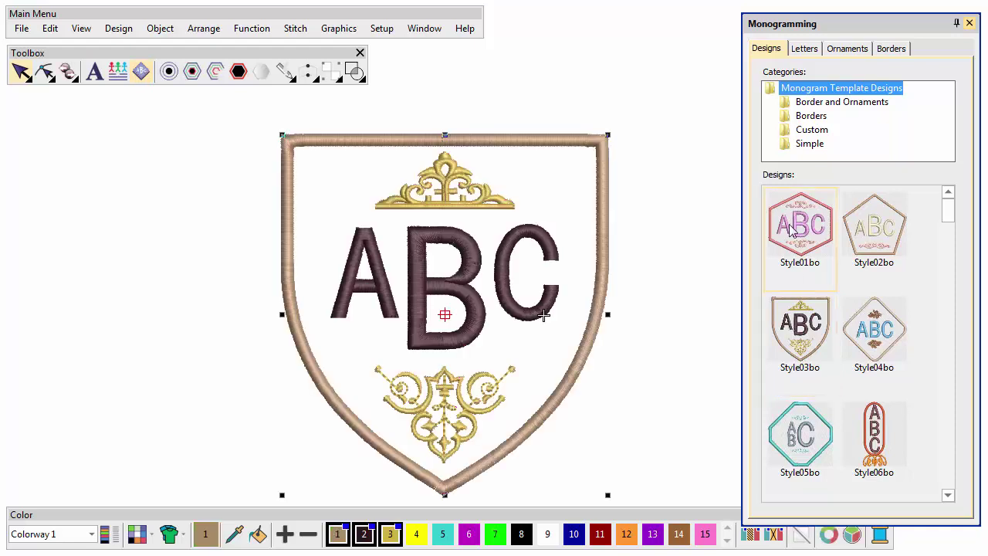
Step: Replace ABC with MJB, apply letter style 1 and set the font to Script7
click(803, 49)
drag(798, 97, 722, 94)
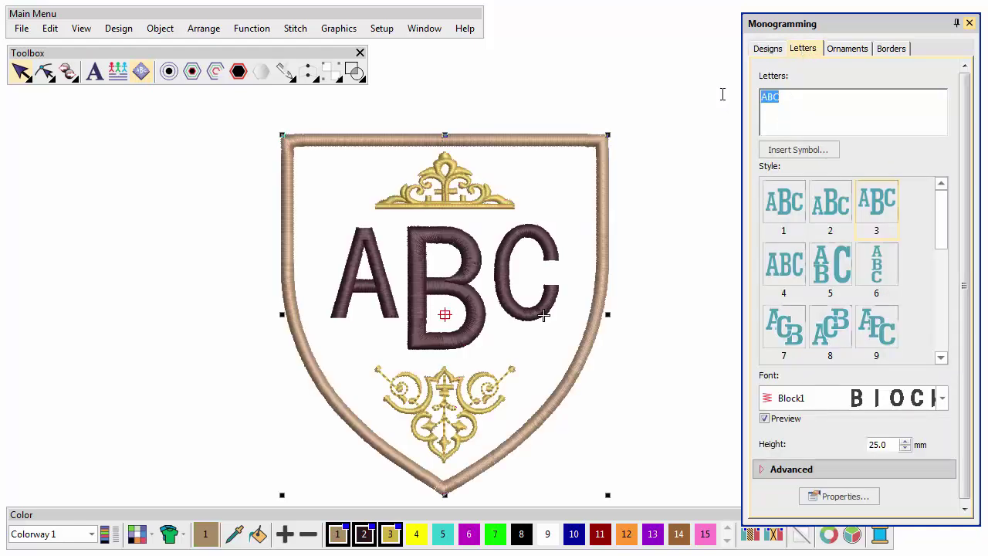
text(MJB)
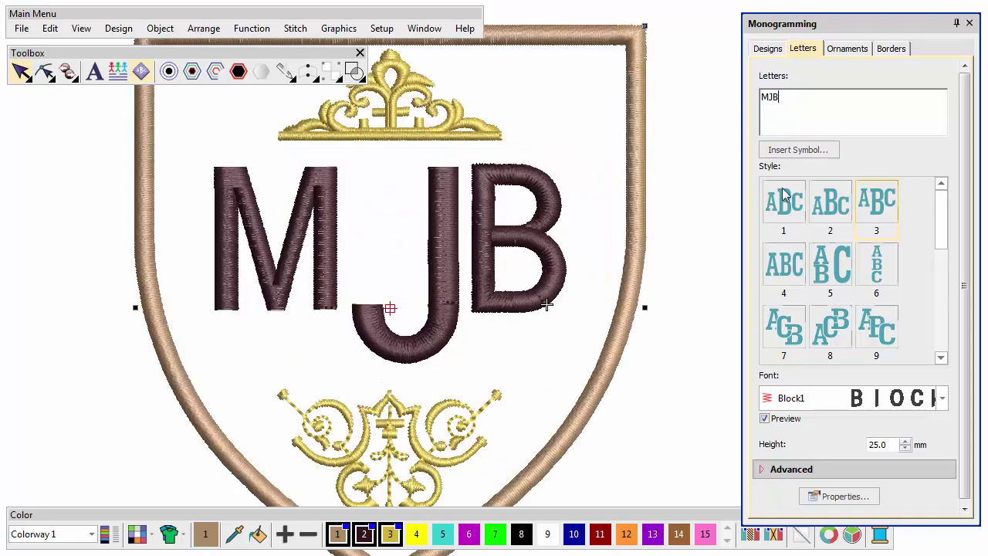
click(786, 197)
click(943, 397)
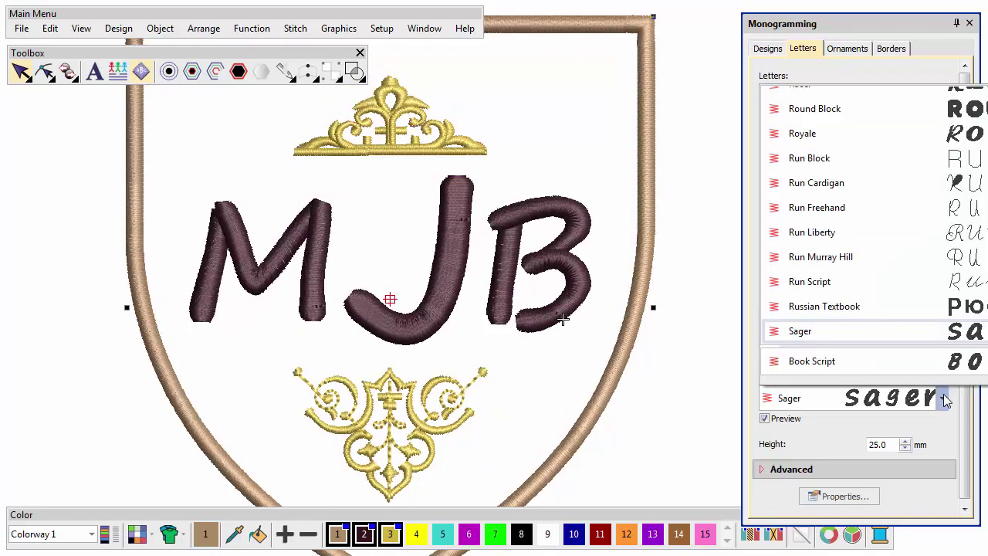
scroll(926, 320, down, 1)
scroll(927, 320, down, 1)
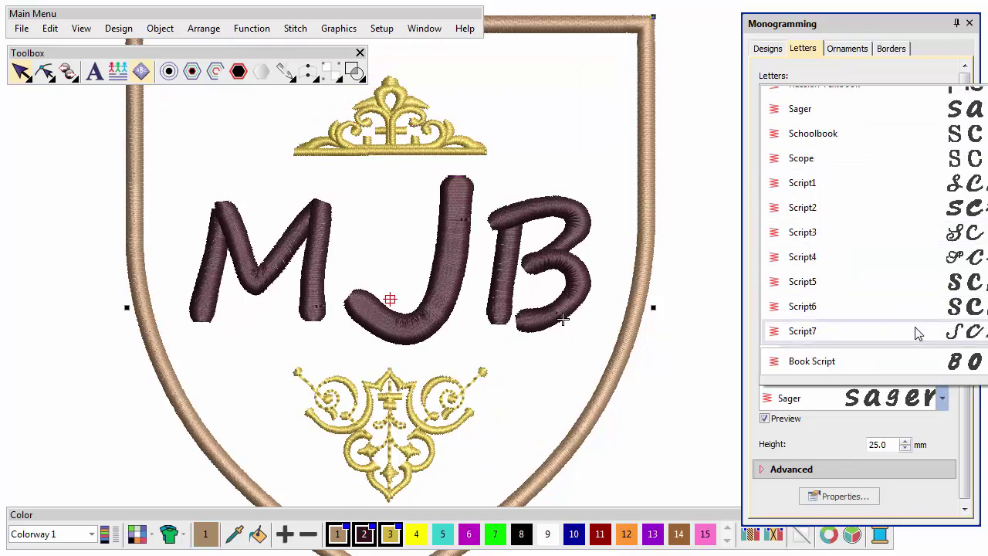
click(915, 327)
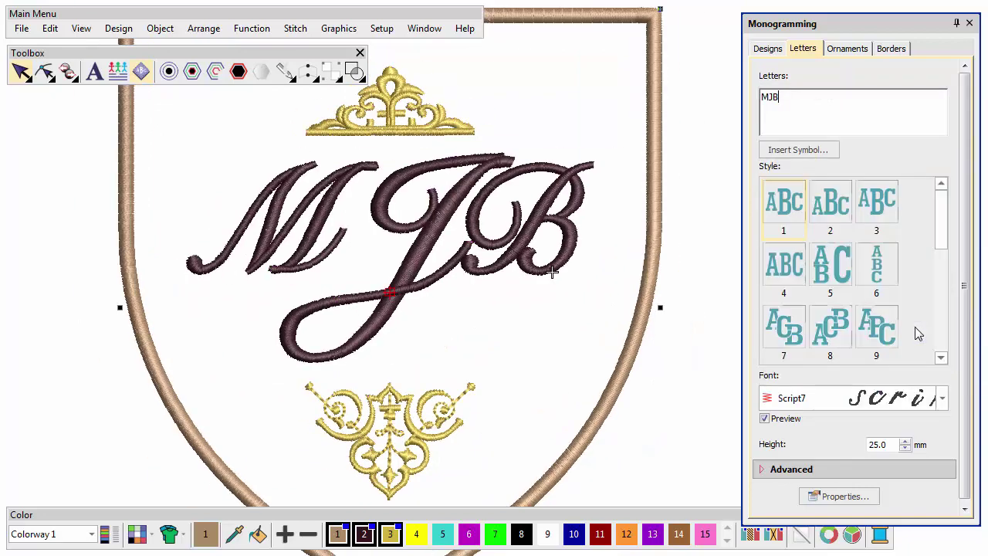
Step: Add a second shield border with a 4 mm offset and a Program Split outline
click(900, 49)
click(778, 80)
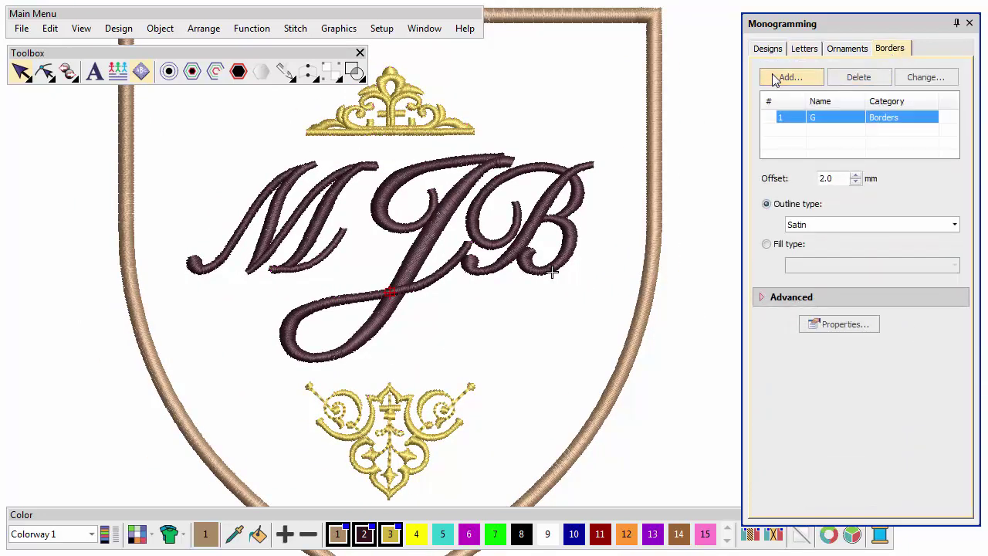
drag(844, 181, 808, 181)
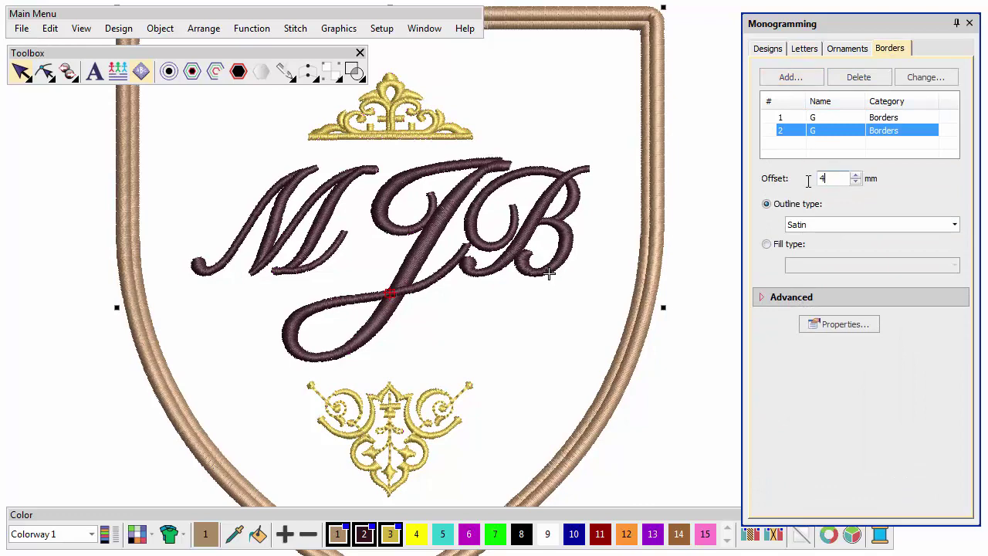
key(Return)
click(821, 224)
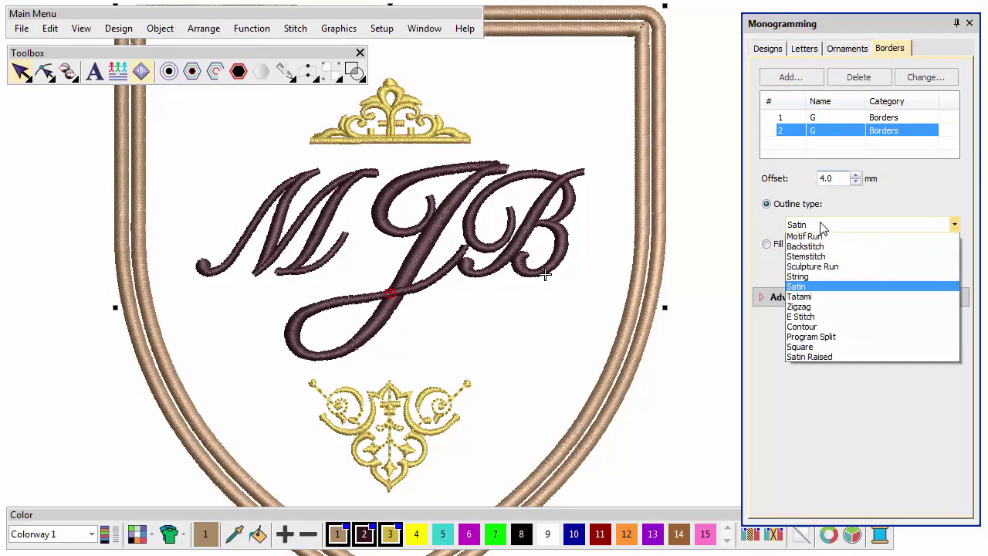
click(833, 362)
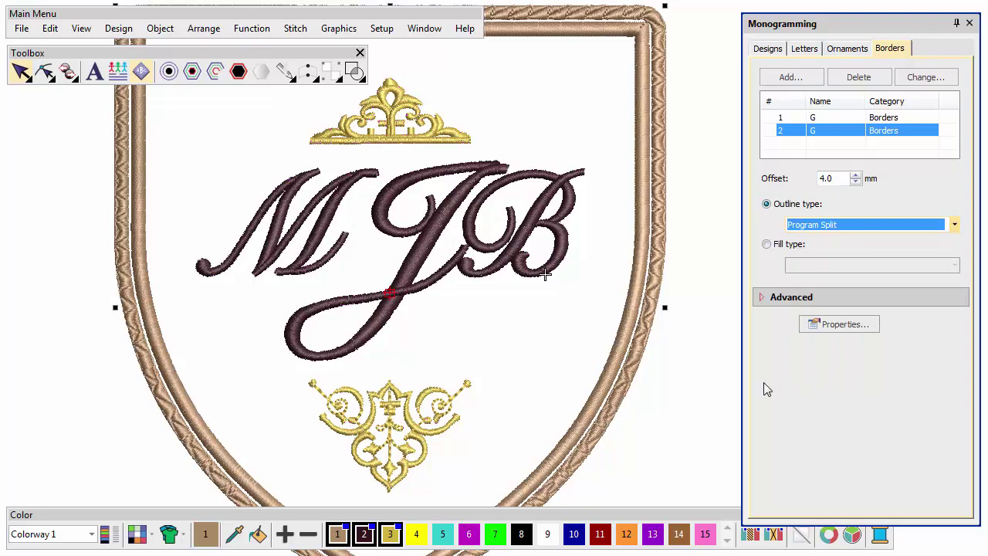
Step: Colour the outer border dark red (swatch 11) and fit the whole shield in view
alt+click(632, 388)
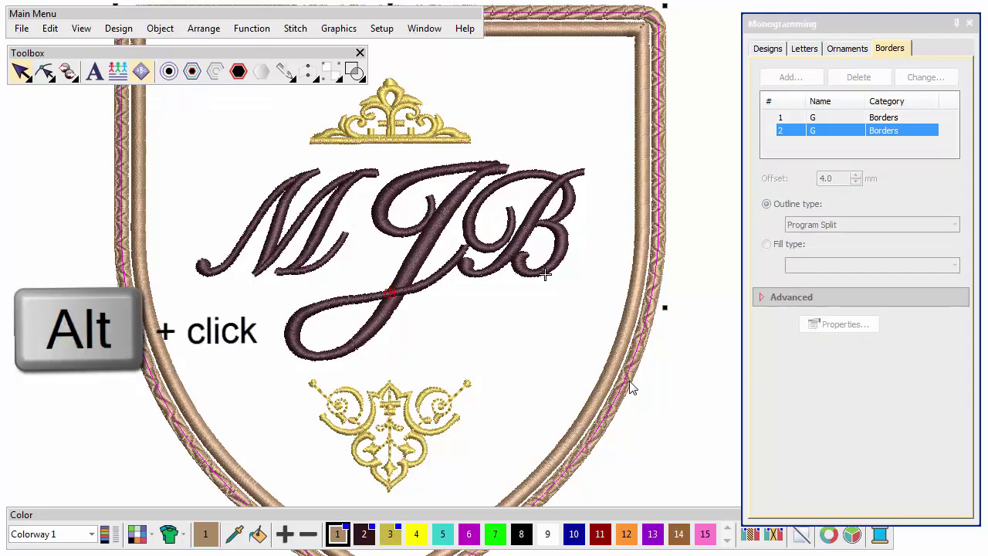
click(600, 536)
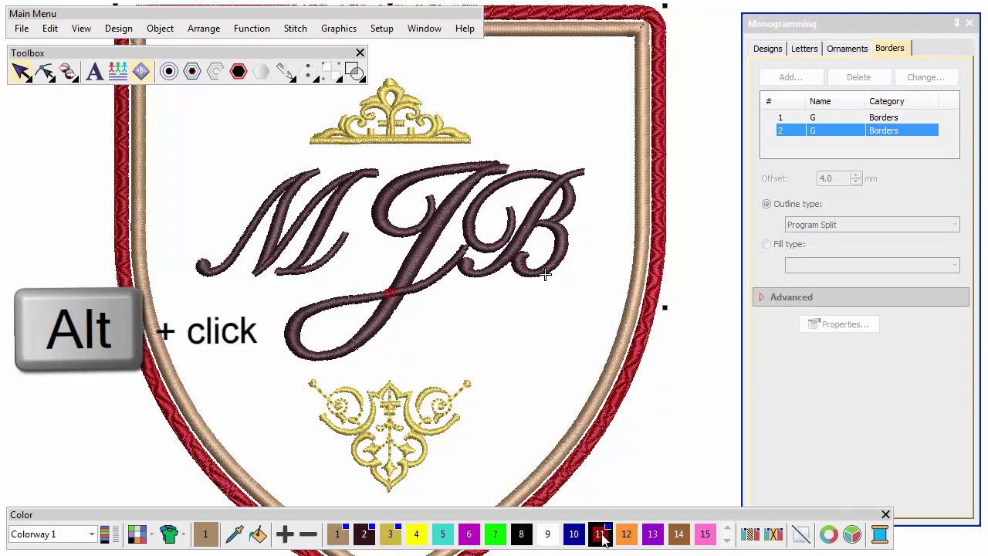
key(0)
click(567, 402)
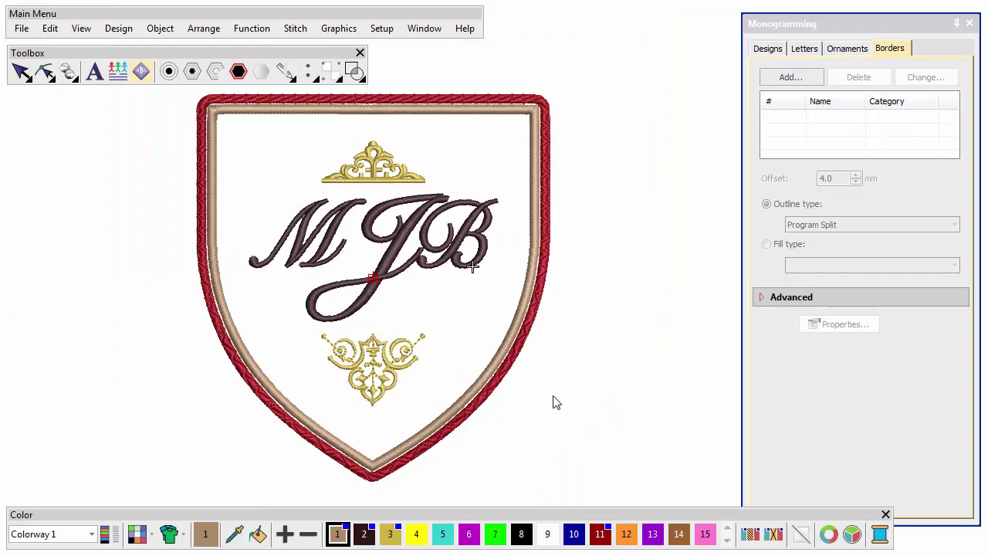
Step: Save the design as a monogram template named 'My template'
click(23, 28)
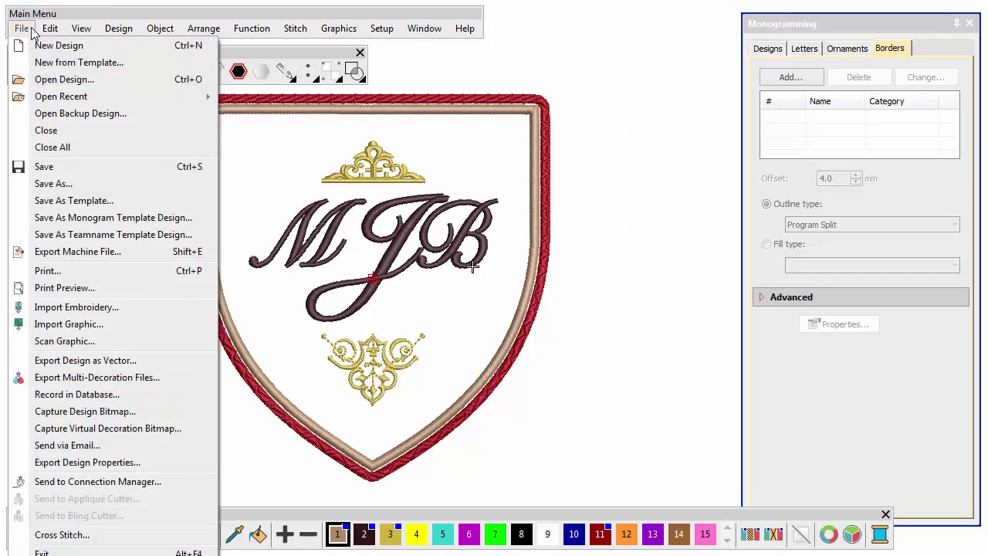
click(48, 218)
text(My )
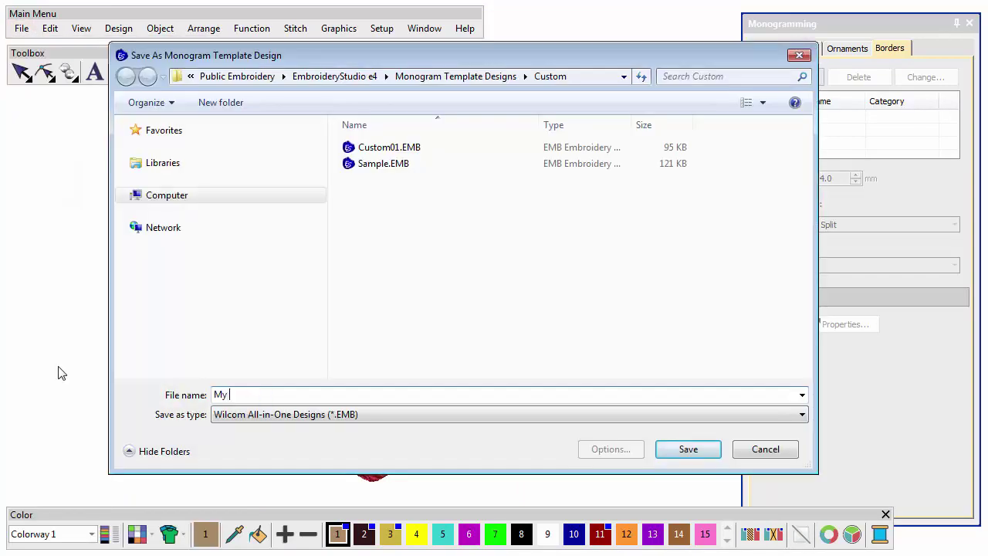
text(template)
click(703, 449)
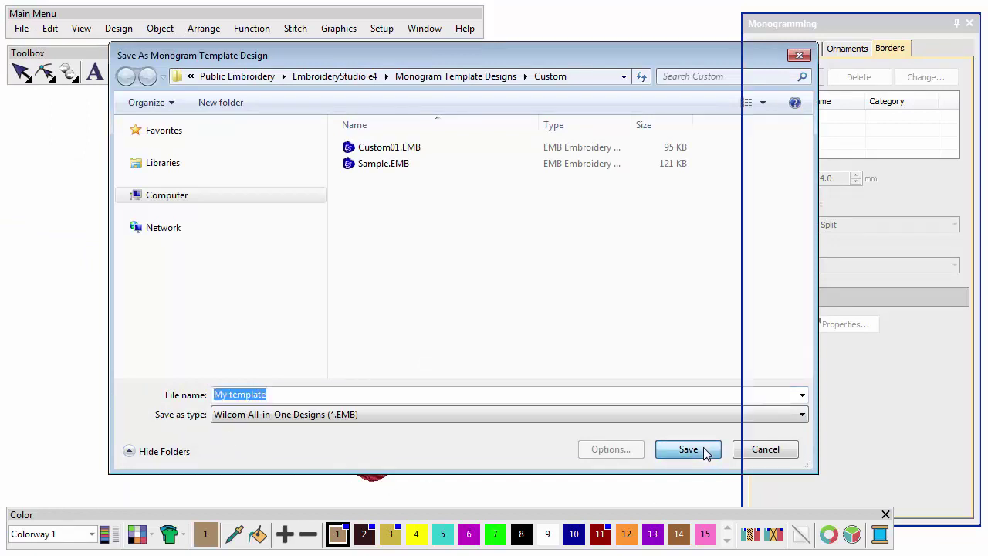
Step: Start a new monogram with the letters BMO in the Block2 font
click(772, 51)
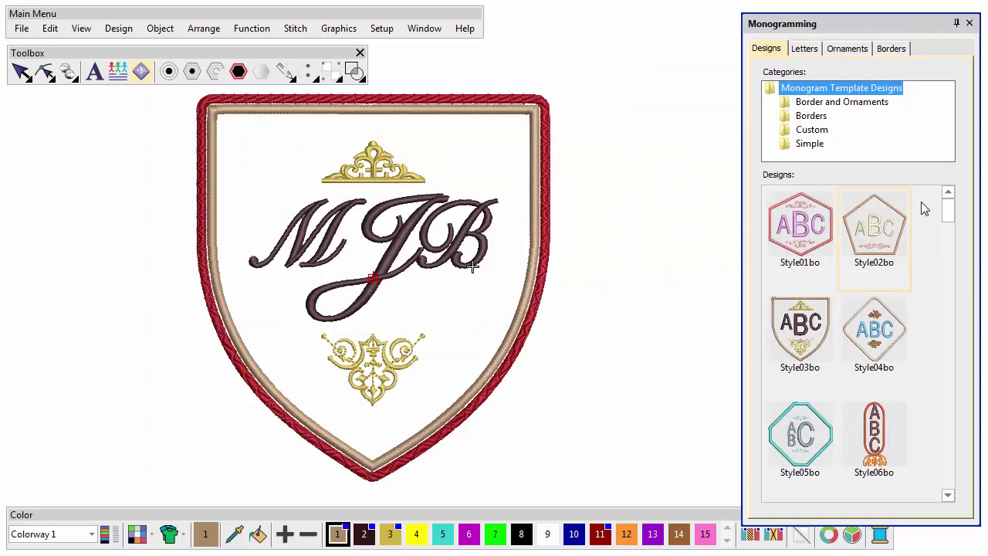
drag(948, 208, 961, 397)
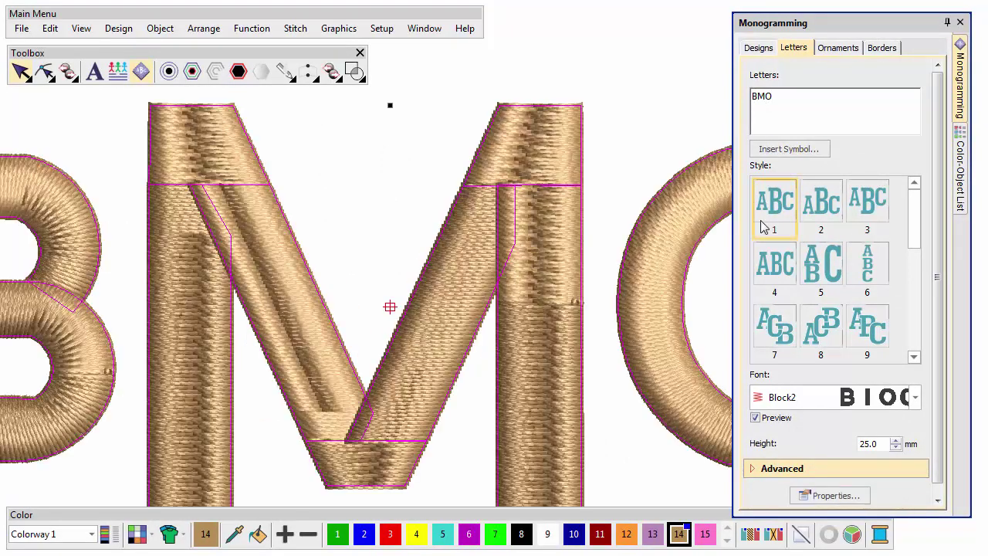
Step: Apply letter layout 7 and the Script4 font to the BMO monogram
click(774, 345)
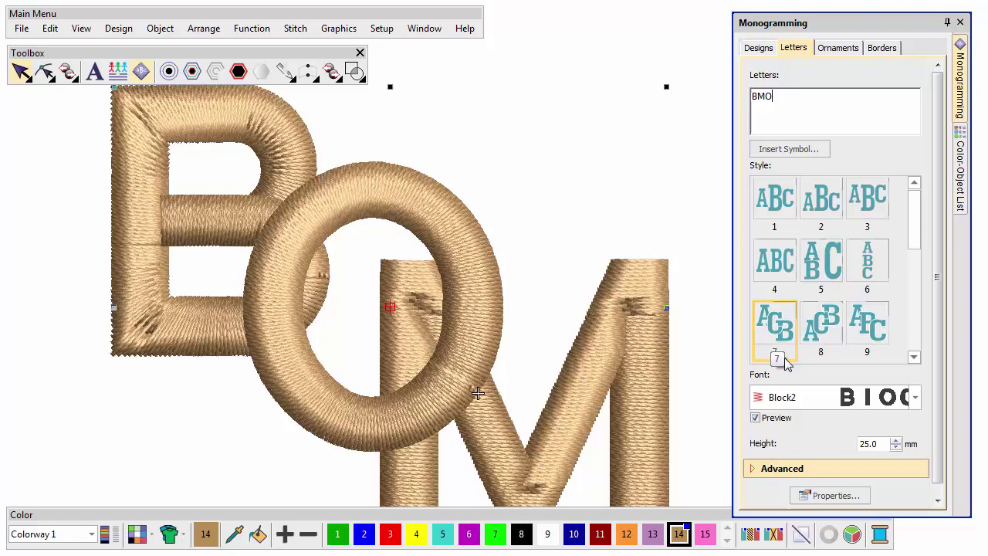
click(915, 400)
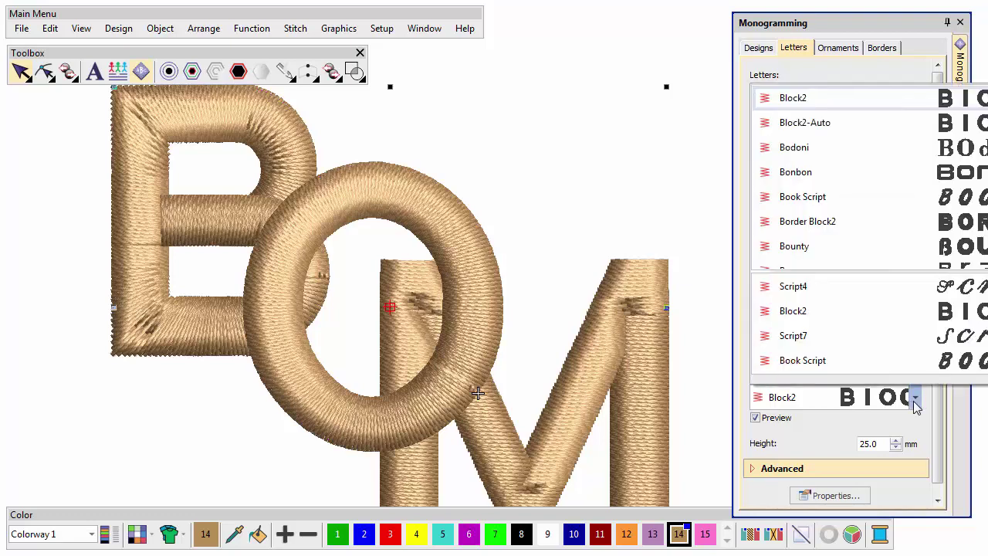
click(877, 290)
Step: Set the baseline angle to -50° and tighten letter spacing until the letters overlap
click(867, 469)
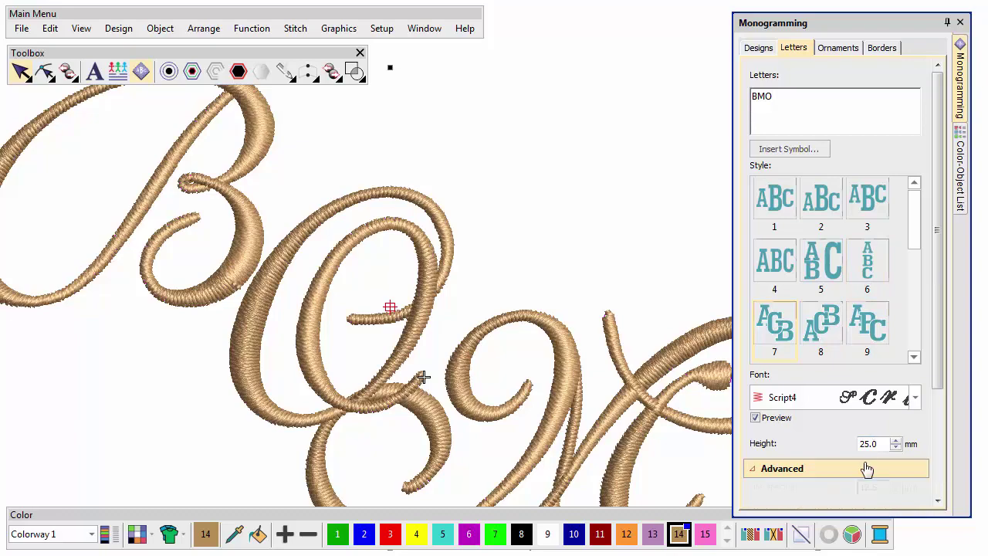
drag(936, 384, 935, 491)
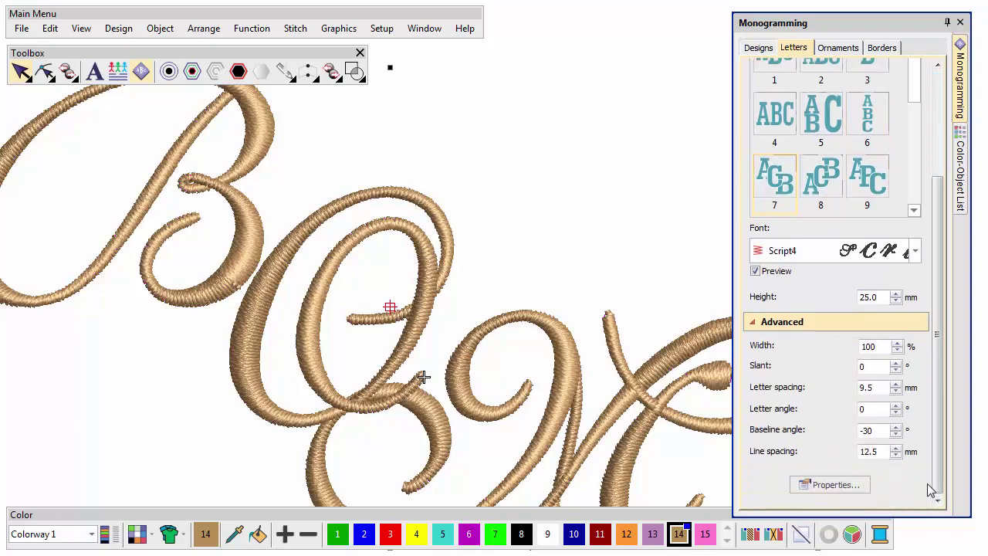
click(897, 435)
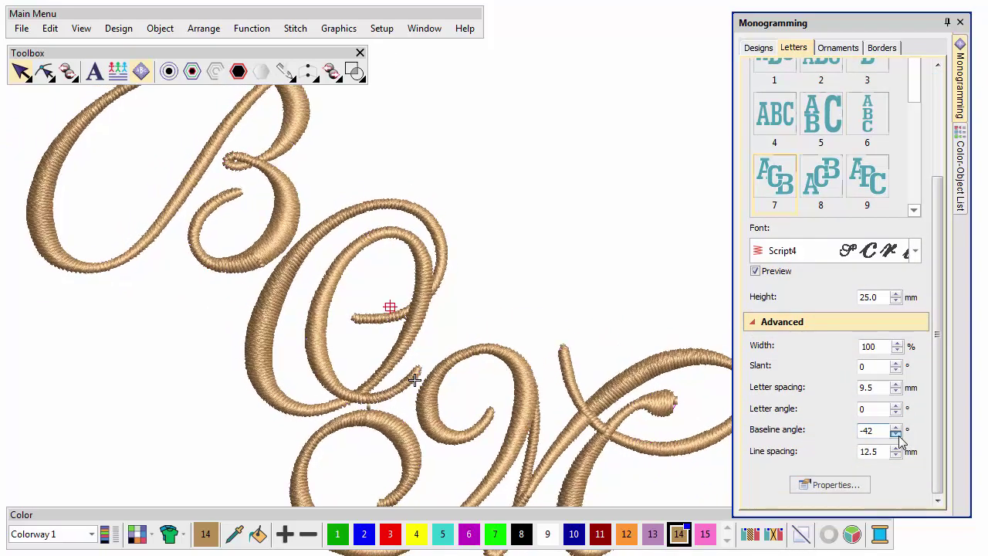
click(897, 435)
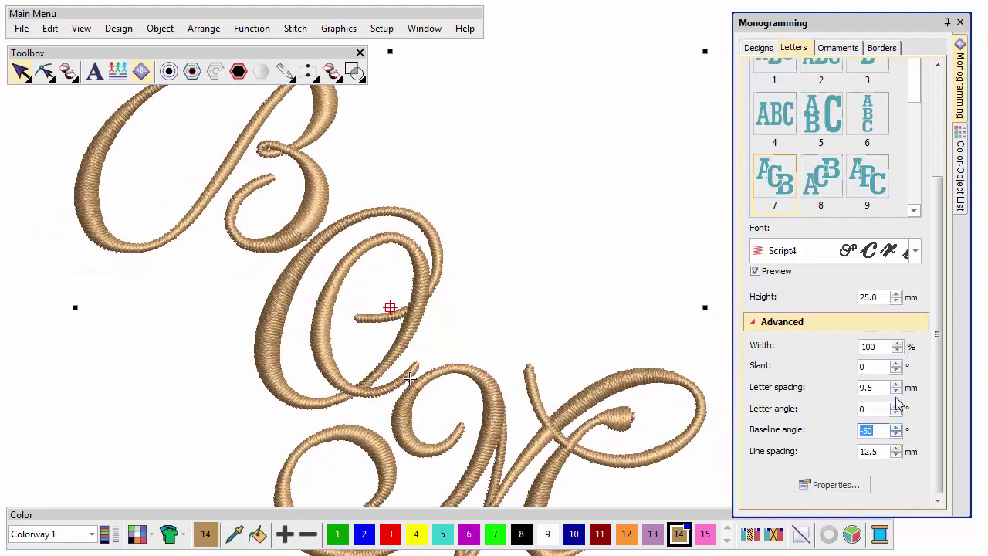
click(896, 391)
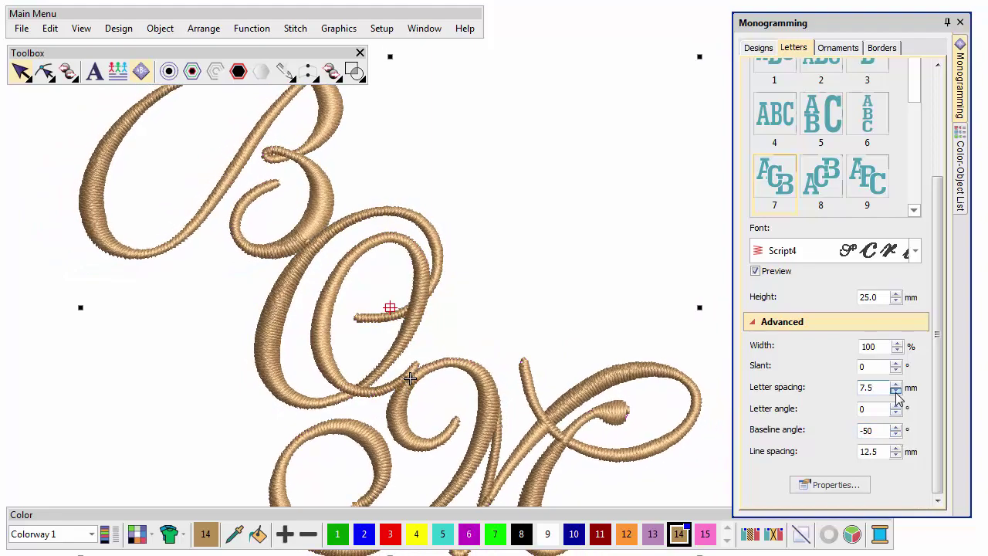
click(896, 391)
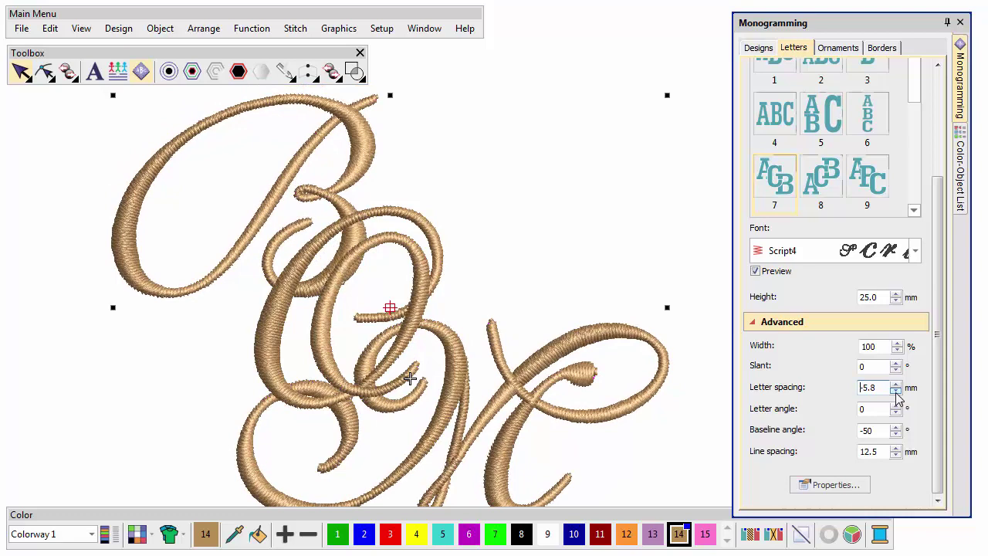
Step: Break the BMO monogram into three letter objects and recolour the O to pink colour 13
click(957, 202)
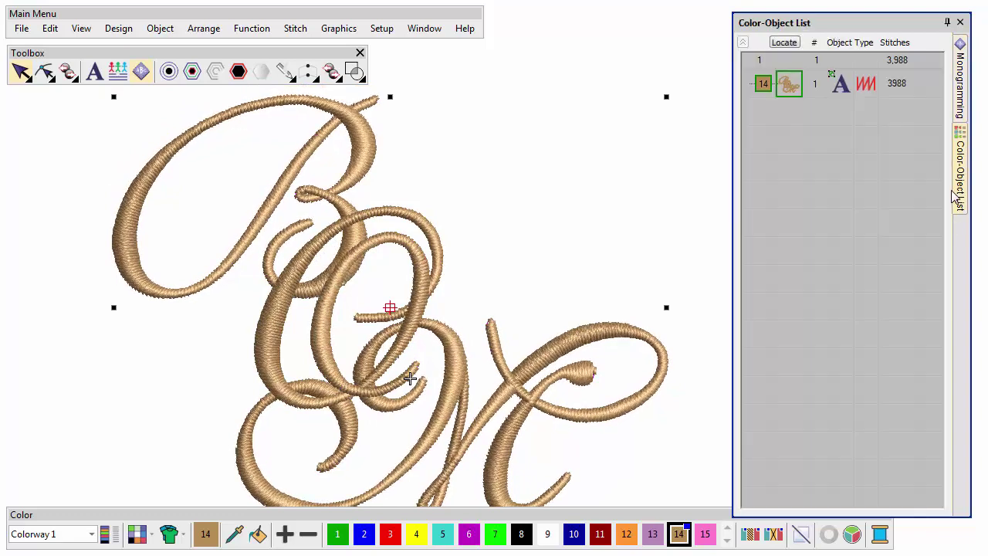
right_click(782, 85)
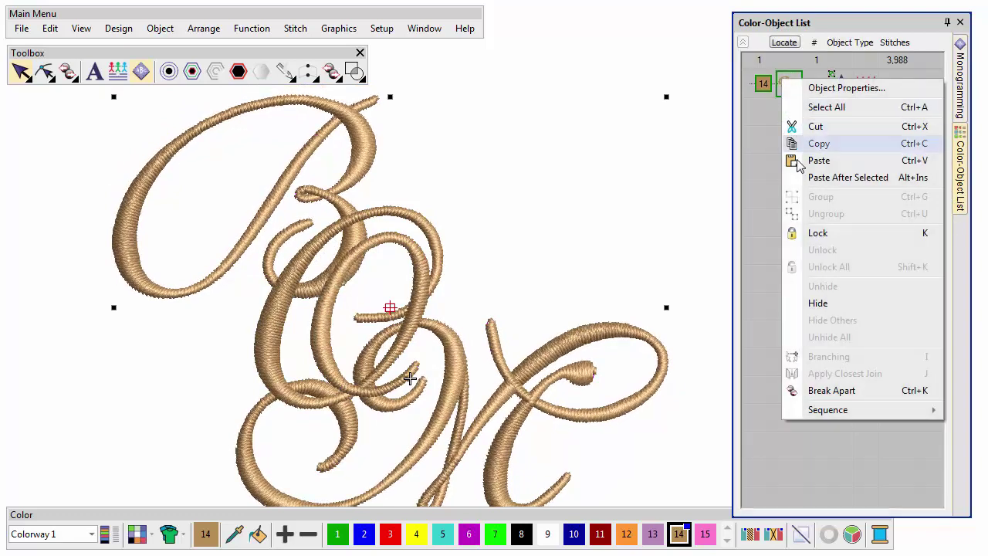
click(814, 398)
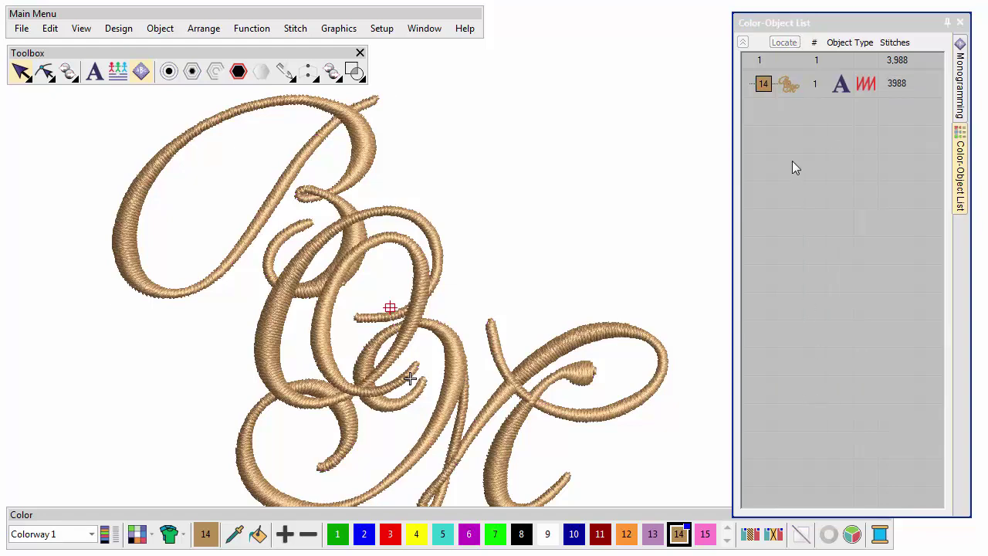
right_click(786, 91)
click(811, 397)
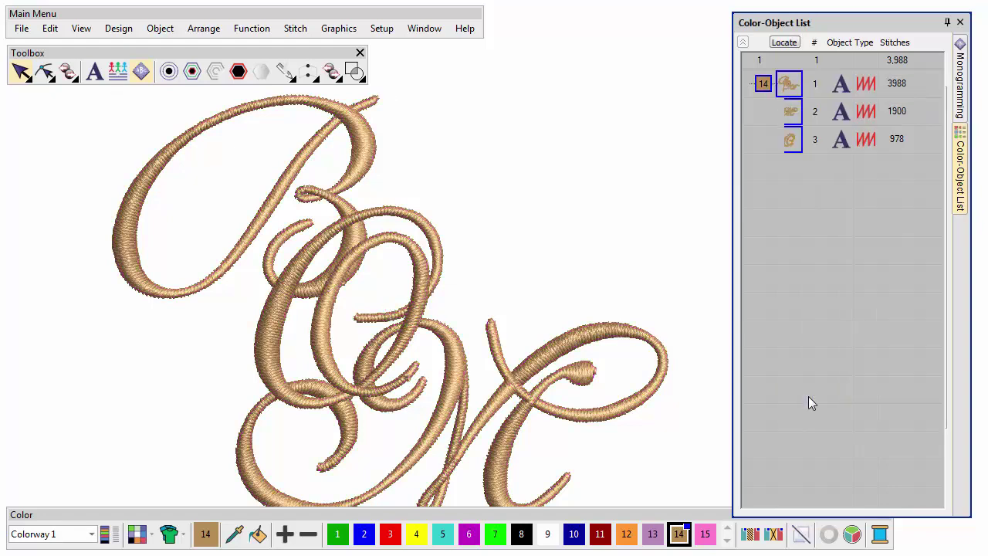
click(799, 142)
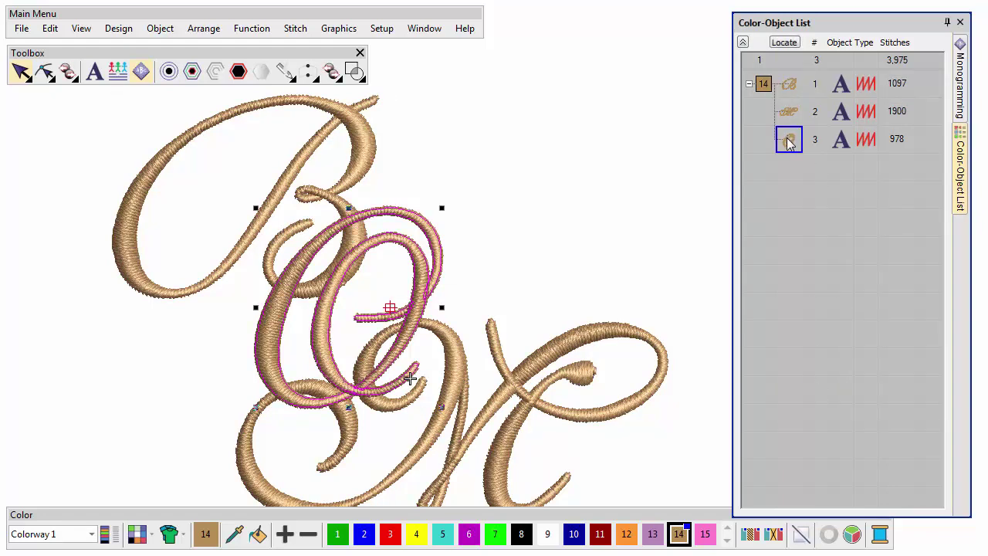
click(652, 533)
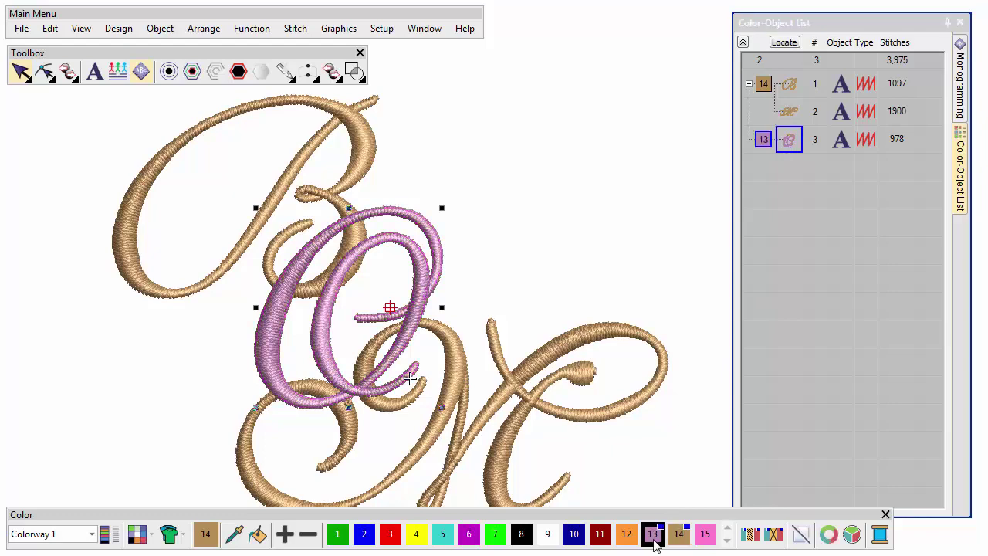
Step: Add the M056a floral motif from the motif library as the H's ornament
key(Escape)
key(0)
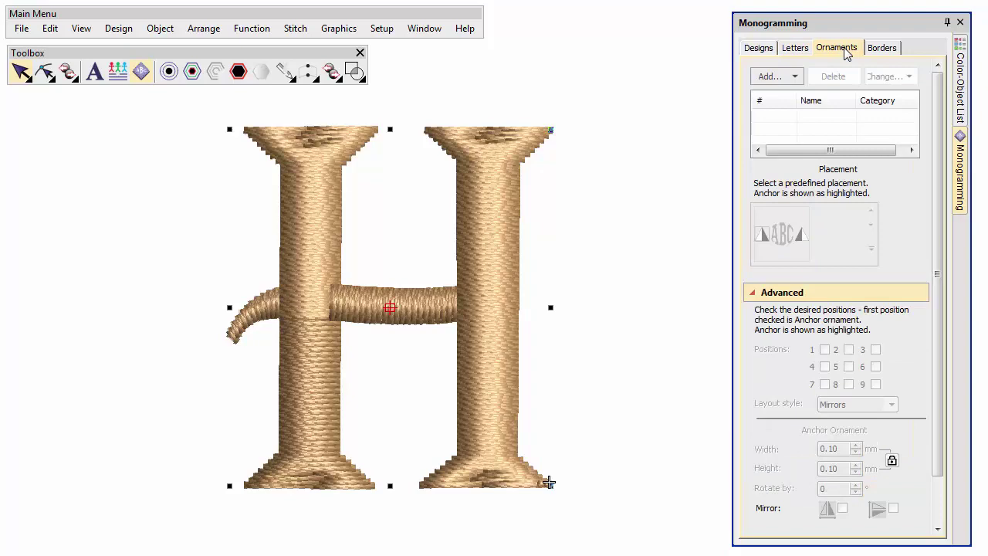
click(770, 76)
click(781, 93)
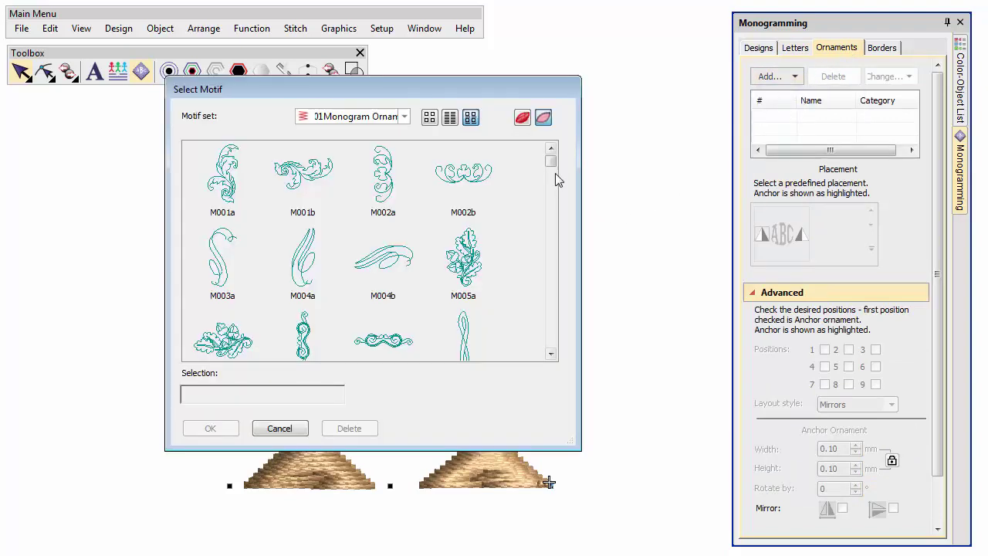
drag(555, 175, 553, 255)
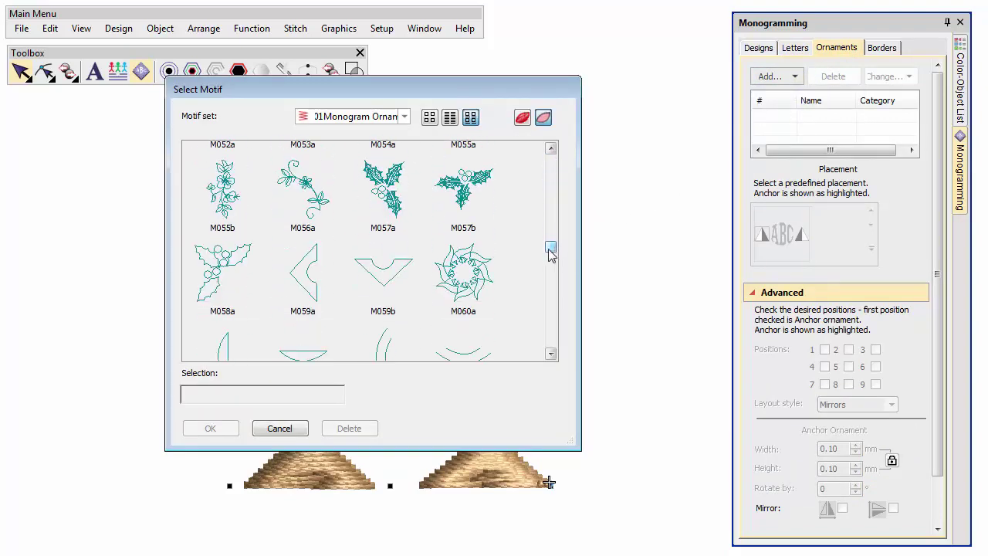
click(320, 206)
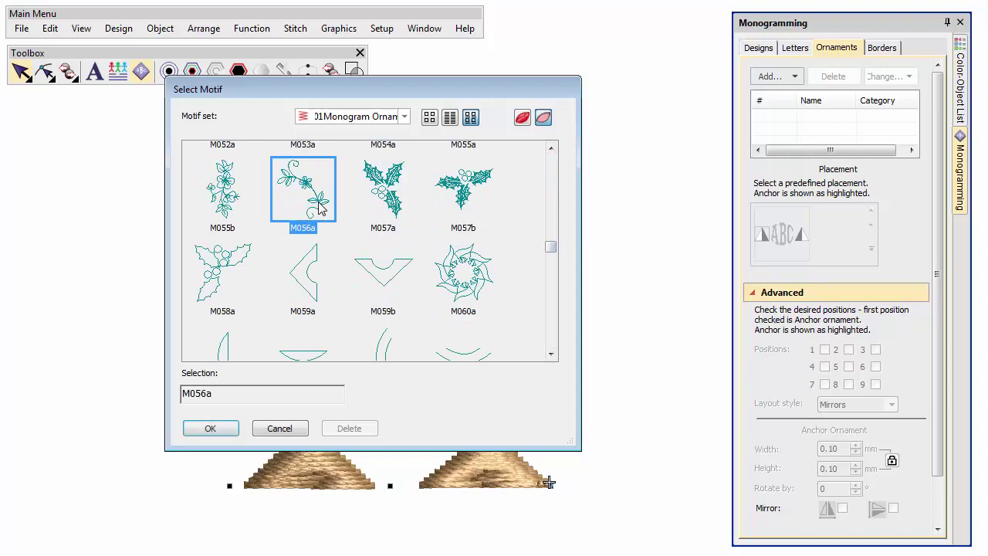
click(210, 429)
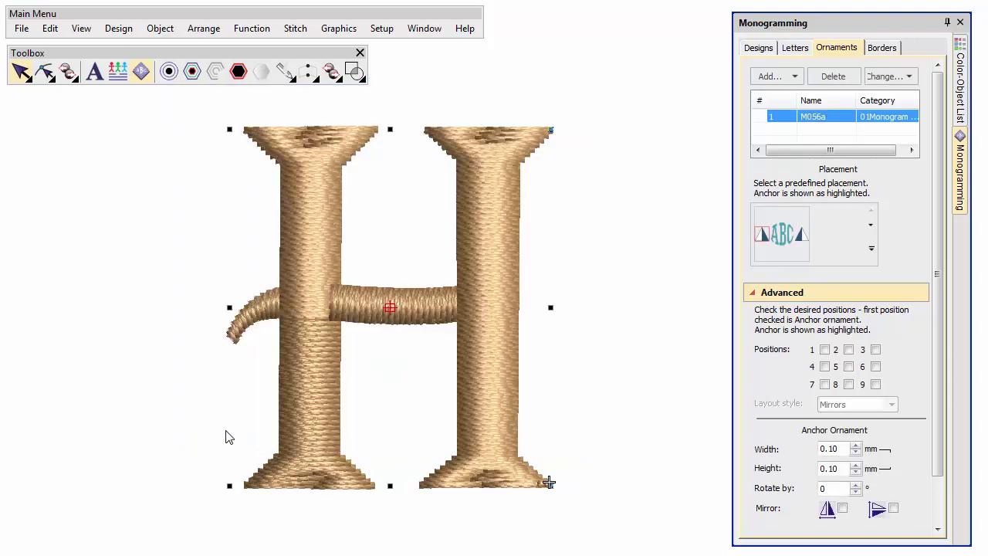
Step: Place the floral ornament at the top-left, bottom-left, bottom-right and top-right of the H
click(825, 352)
click(825, 384)
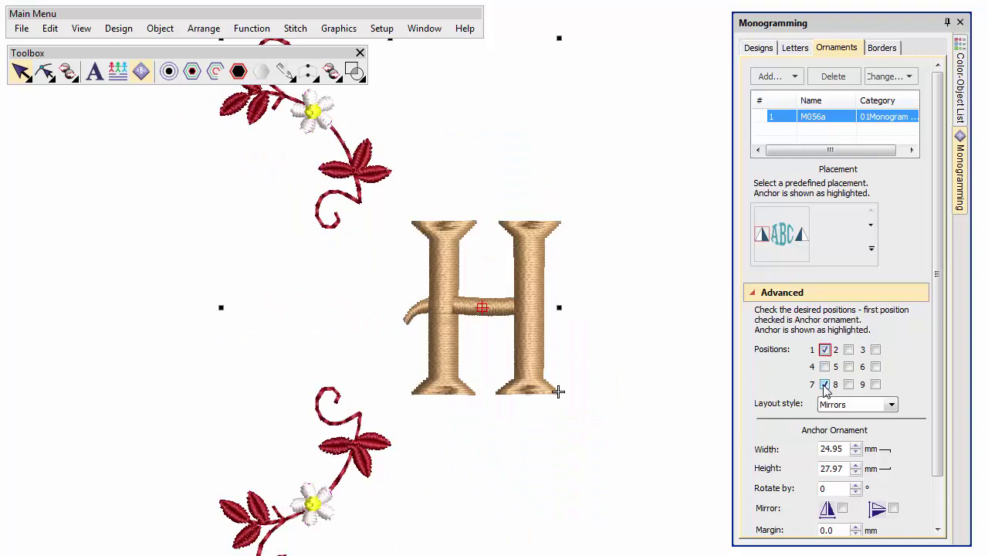
click(876, 383)
click(876, 350)
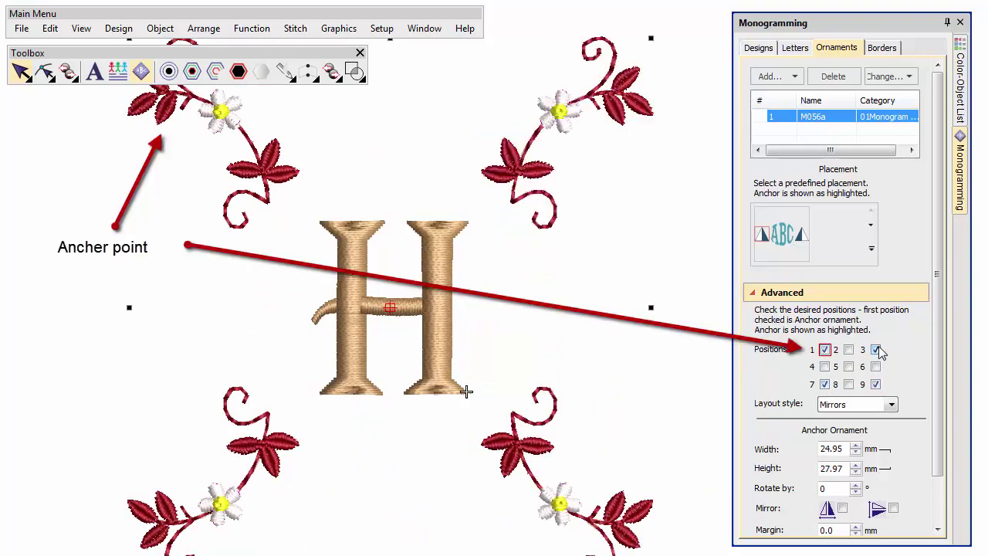
Step: Try Duplicate and Cycle layouts, return to Mirror, and flip the ornaments into a circular frame
click(892, 404)
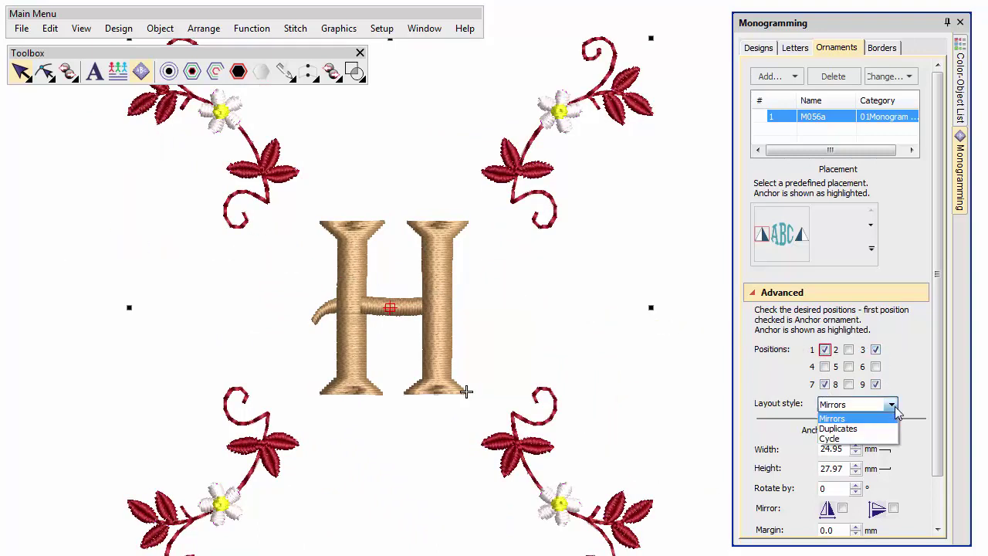
click(890, 429)
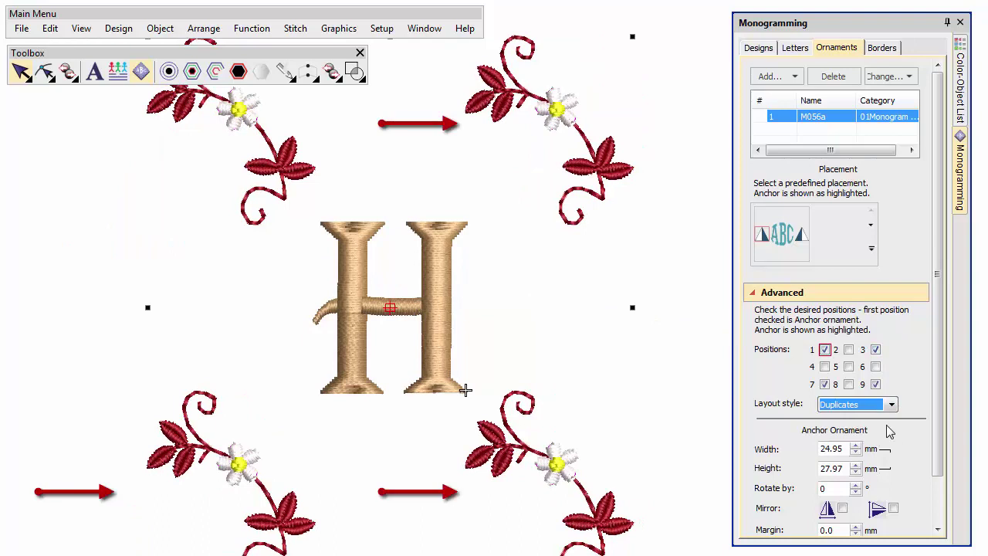
click(892, 404)
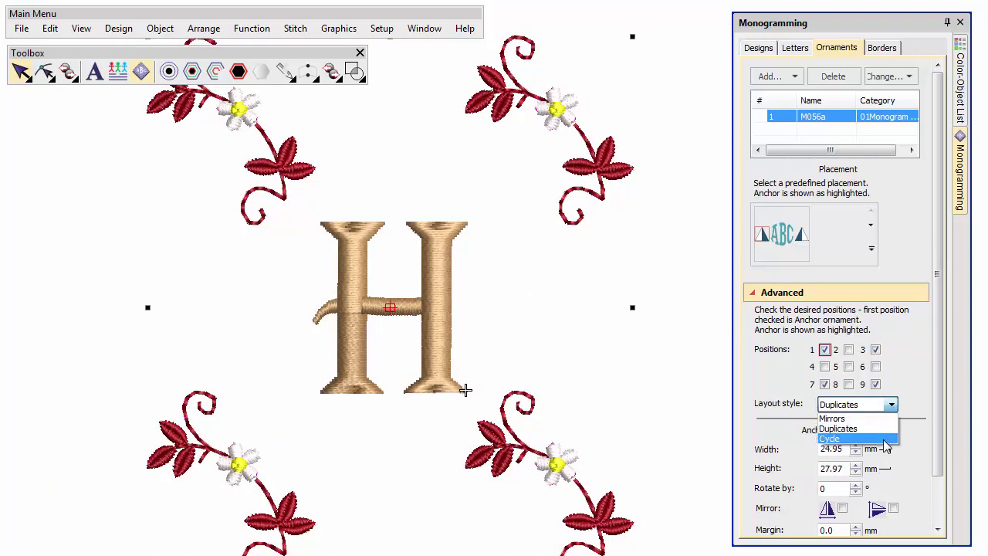
click(888, 439)
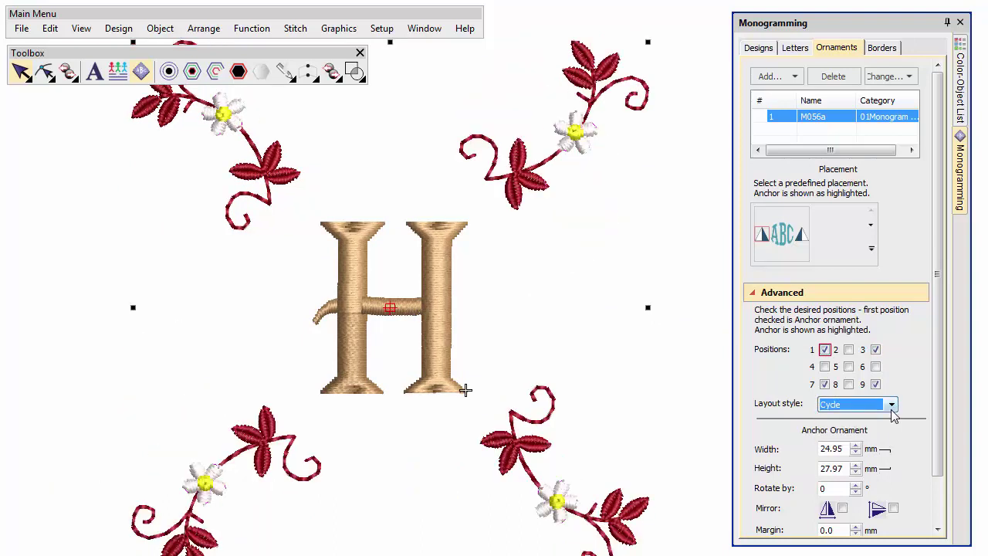
click(892, 405)
click(890, 417)
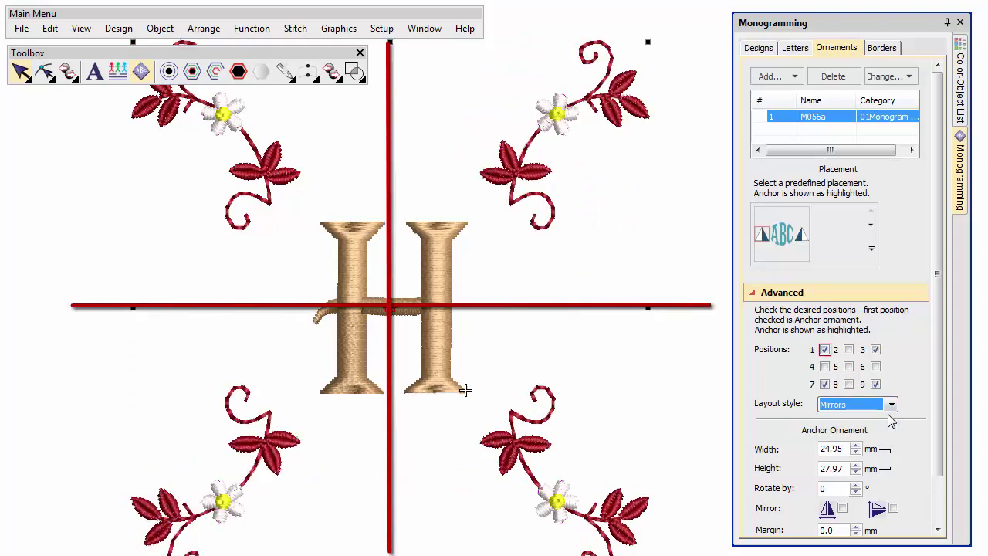
click(842, 508)
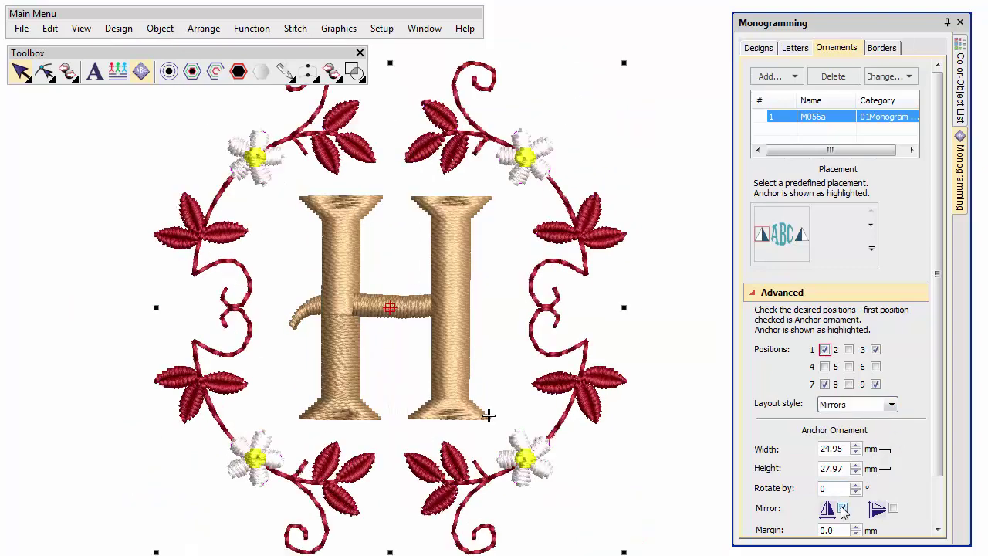
Step: Lower the ornament margin three steps below zero to pull the flowers tight around the H
drag(941, 471, 941, 500)
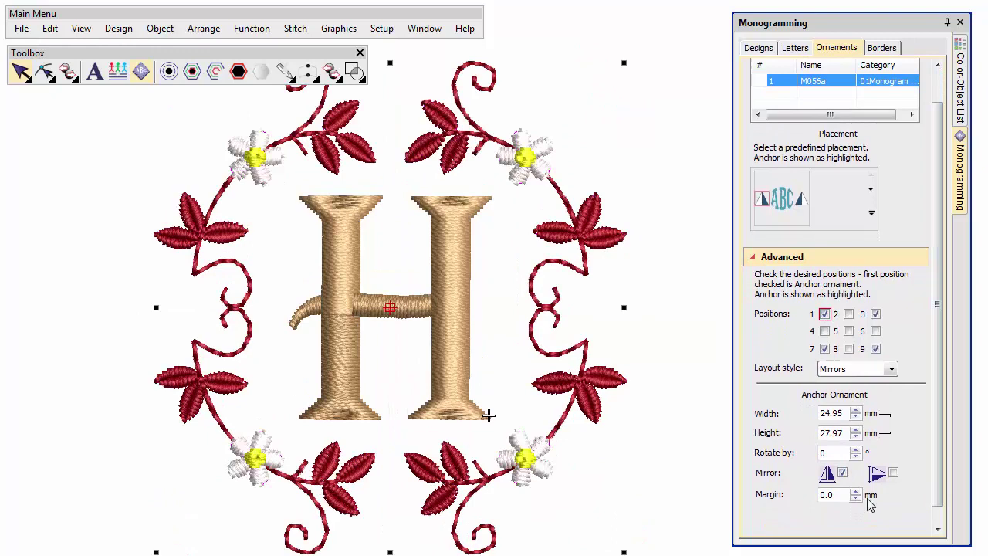
click(855, 498)
click(855, 498)
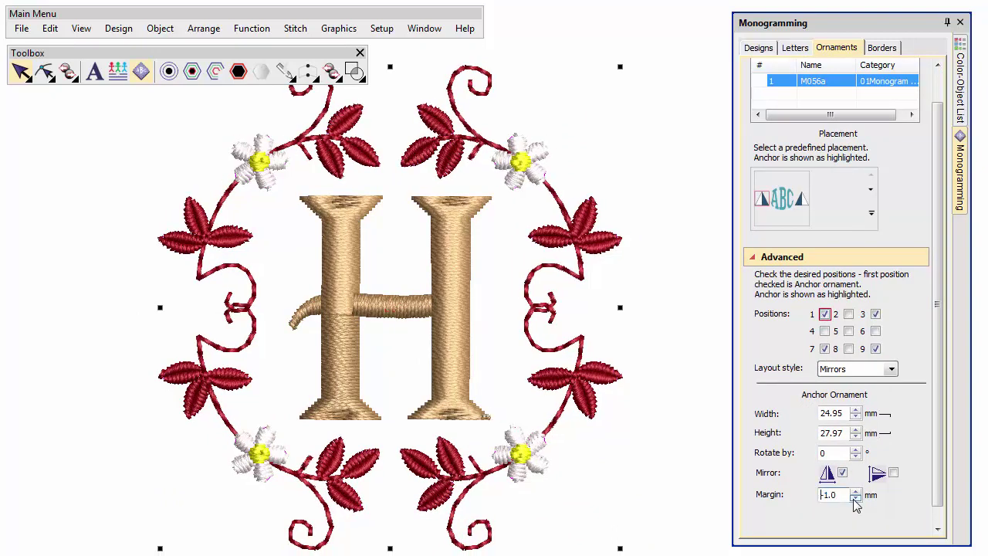
click(854, 498)
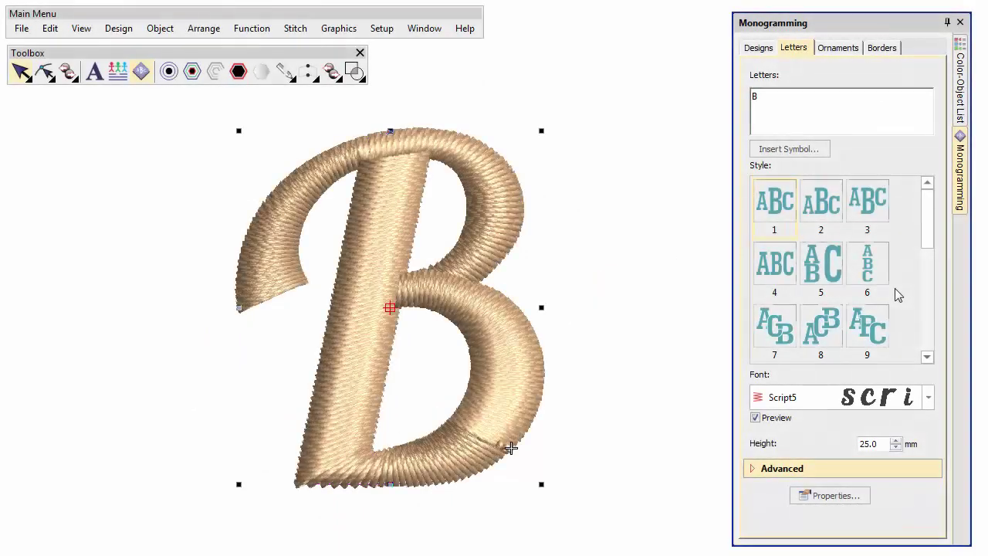
Step: Add the Tiara motif from the Ornament-Misc set as an ornament for the B
click(847, 52)
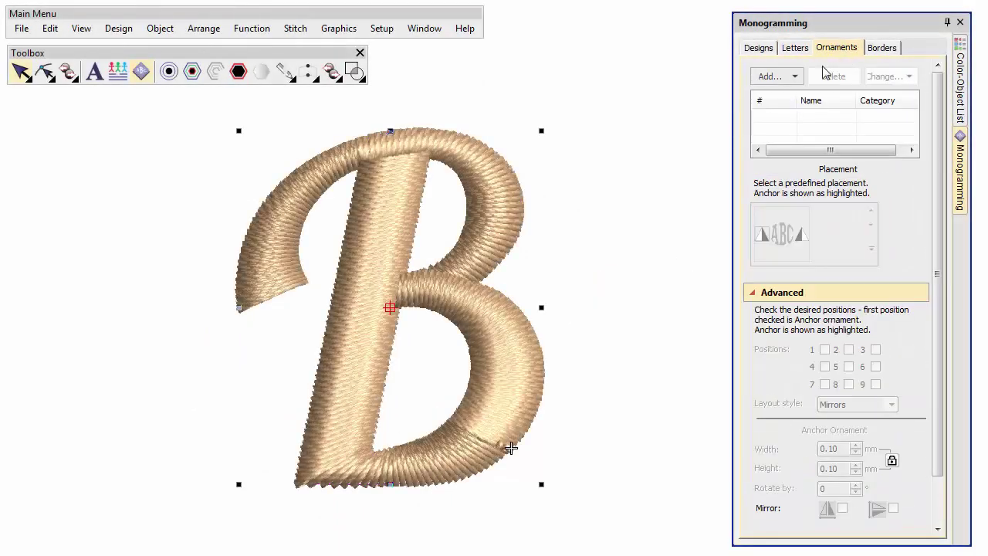
click(790, 76)
click(788, 96)
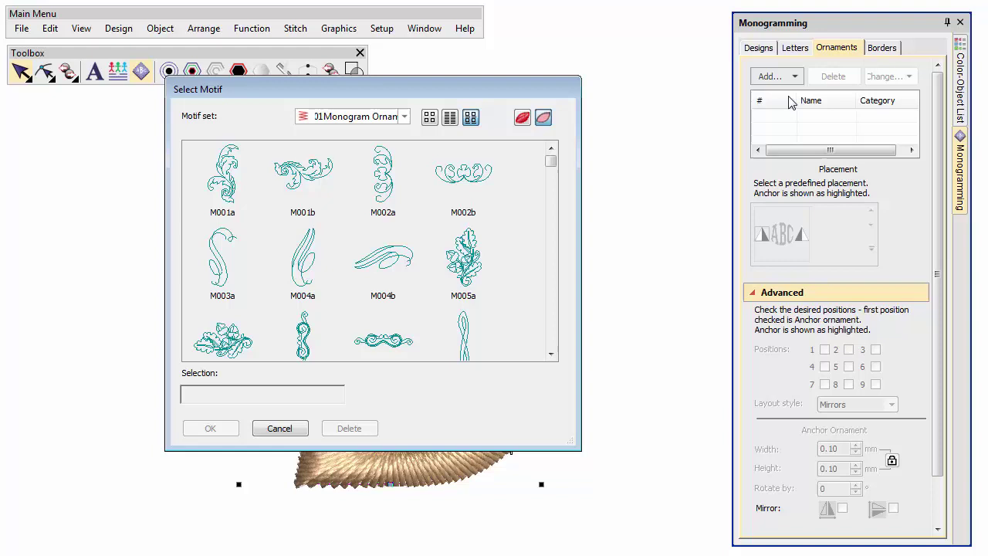
click(404, 116)
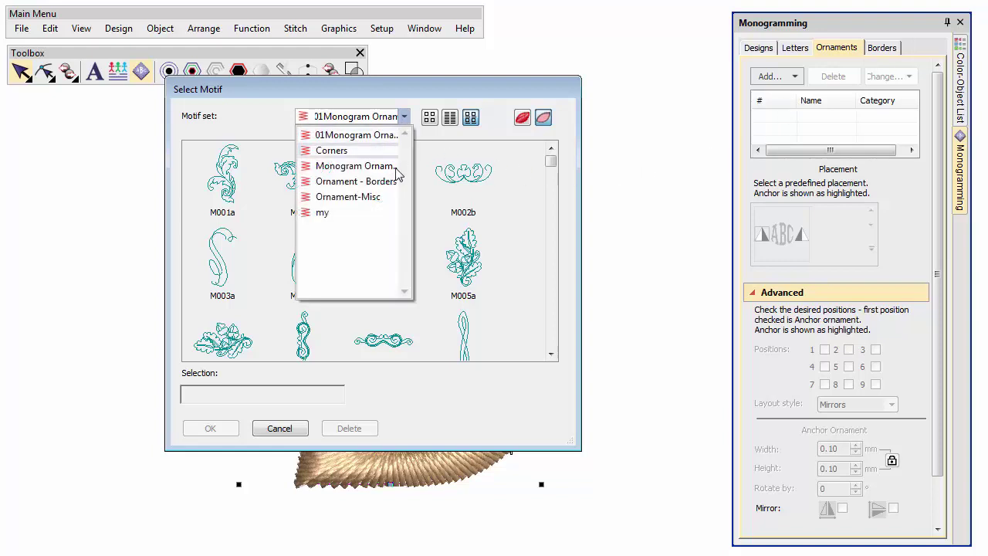
click(390, 202)
scroll(551, 293, down, 3)
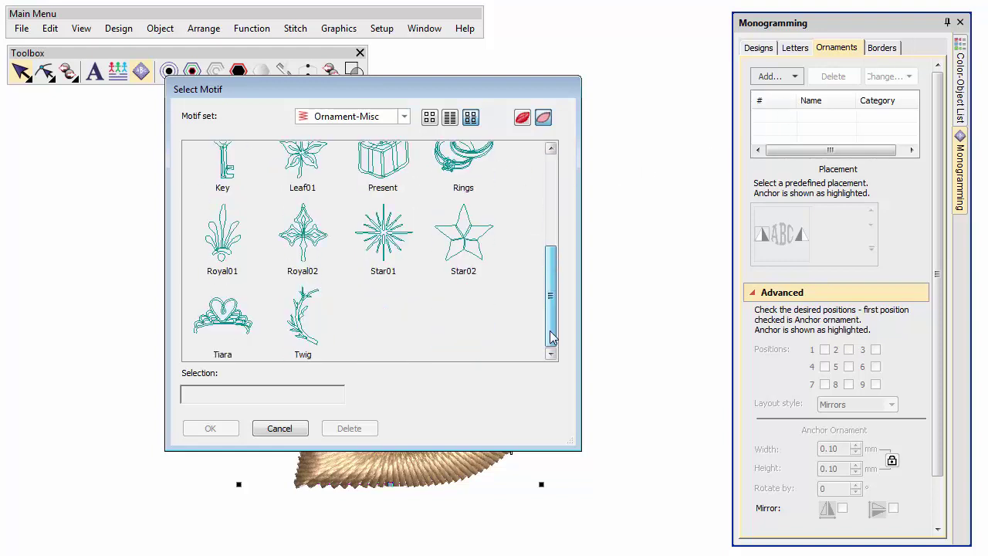
click(224, 317)
click(210, 428)
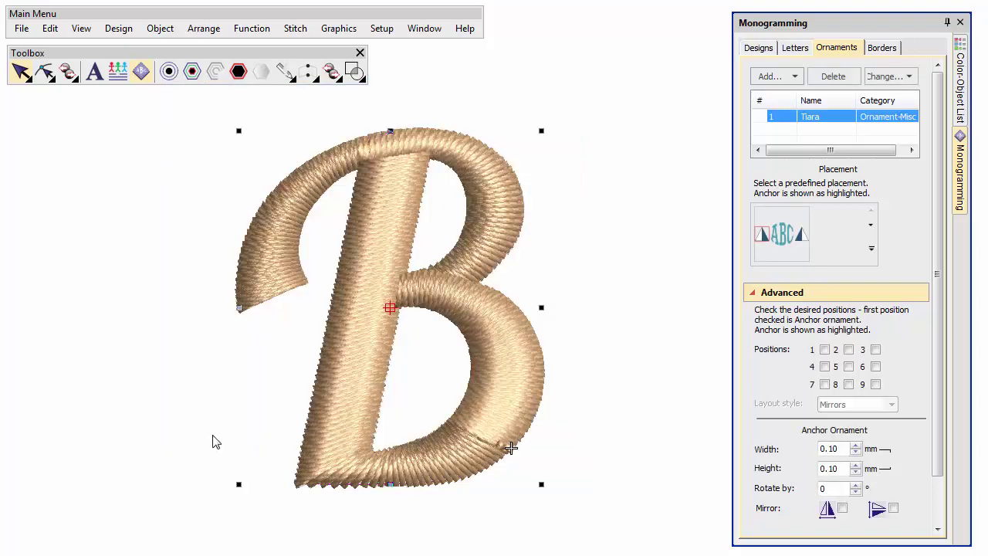
Step: Position the tiara above the B and set its width to 21 mm
click(848, 350)
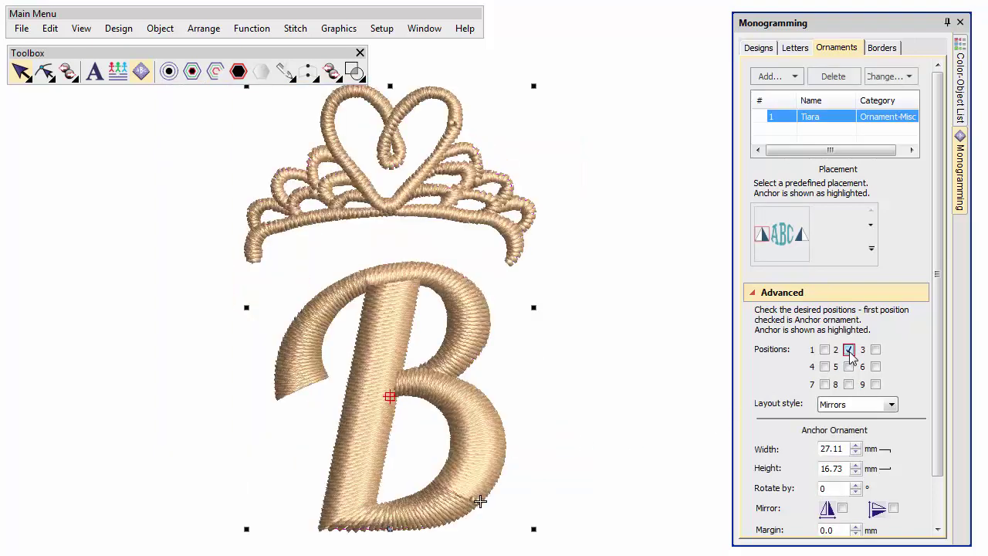
double_click(844, 451)
text(21)
key(Return)
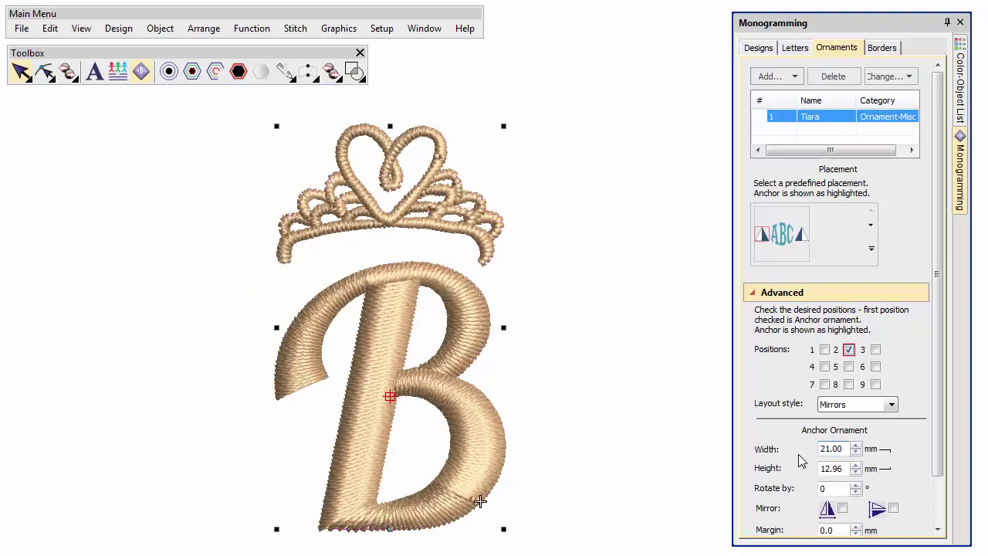
Step: Add the MB14 wreath from the Ornament - Borders motif set as a second ornament
click(788, 80)
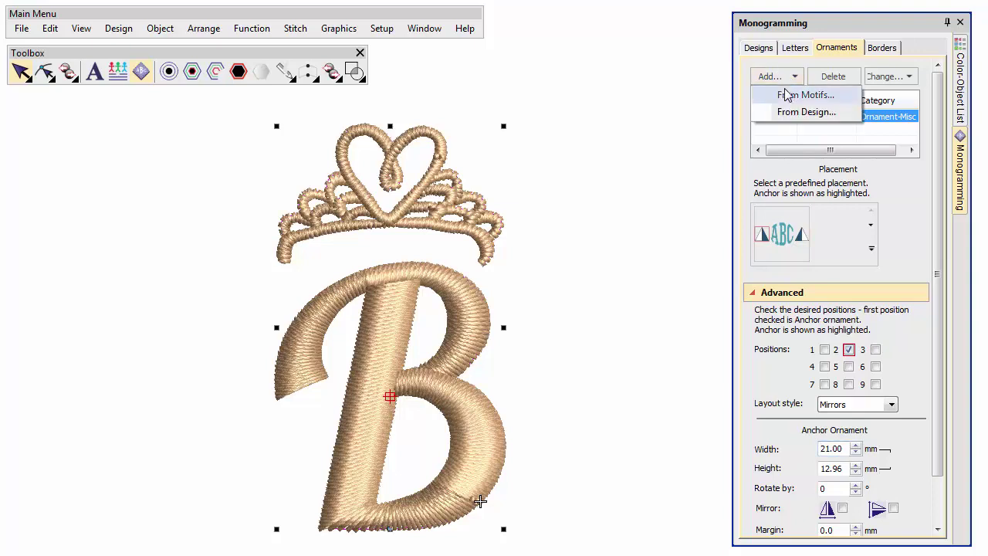
click(788, 95)
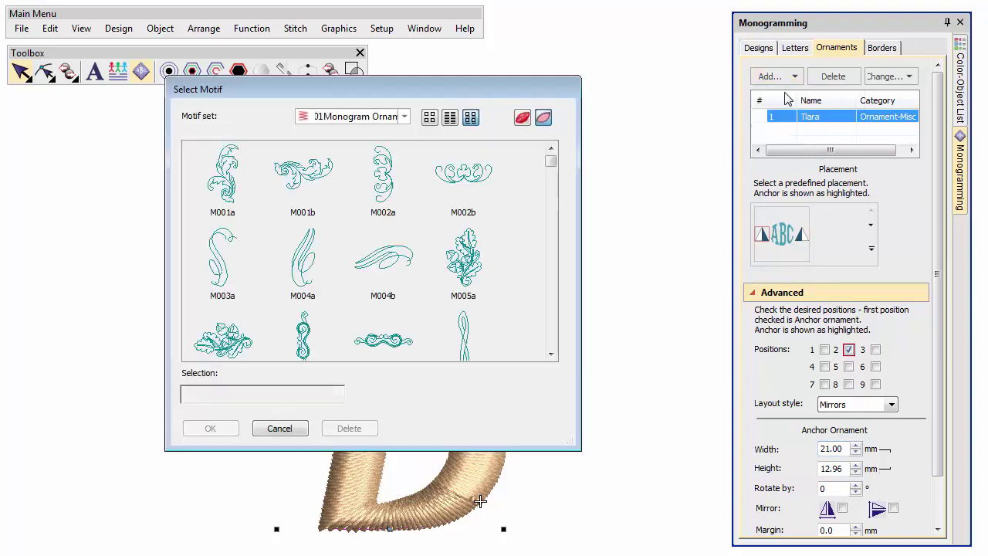
click(403, 116)
click(390, 188)
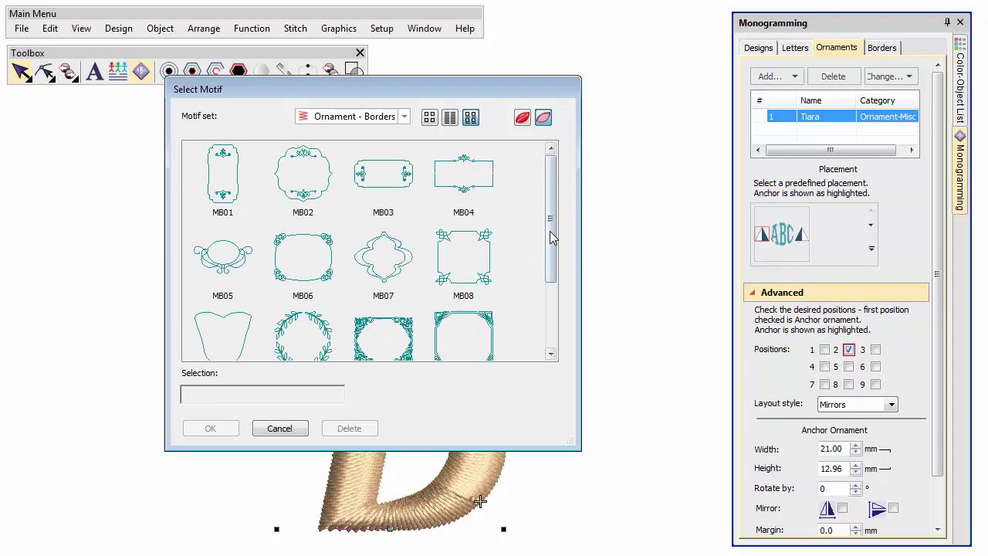
drag(549, 231, 549, 296)
click(320, 332)
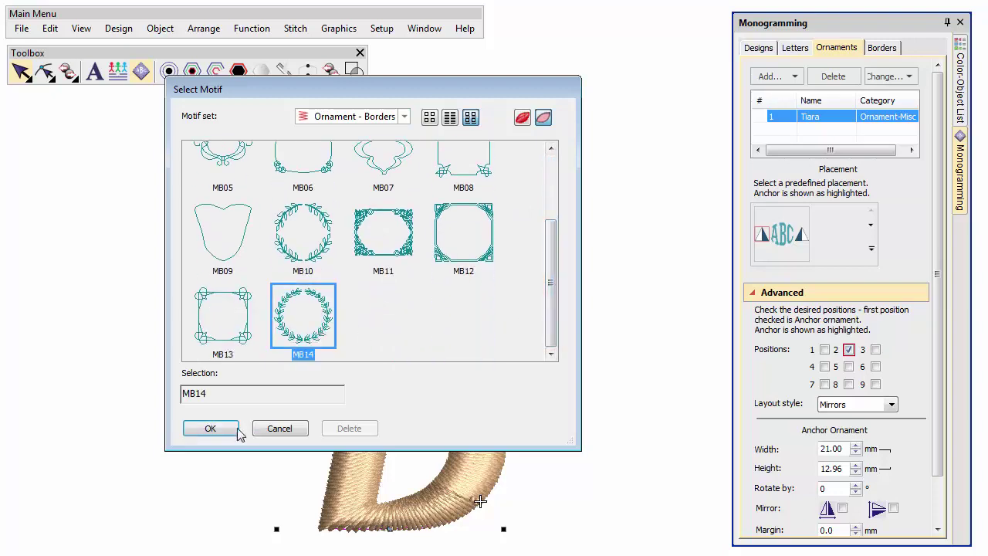
click(211, 429)
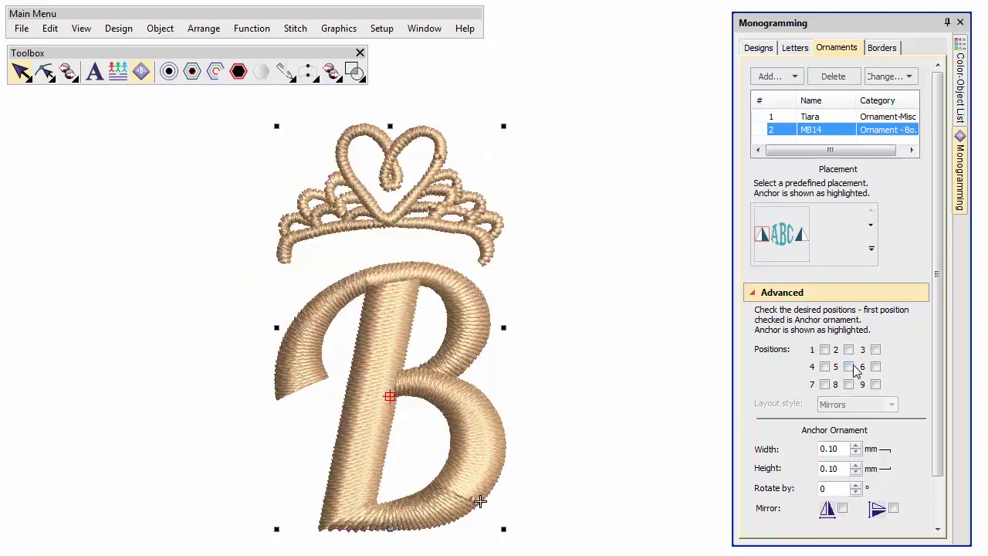
Step: Centre the wreath at position 5 and set Offset Y to 4.5 mm to lower the B and crown
click(849, 367)
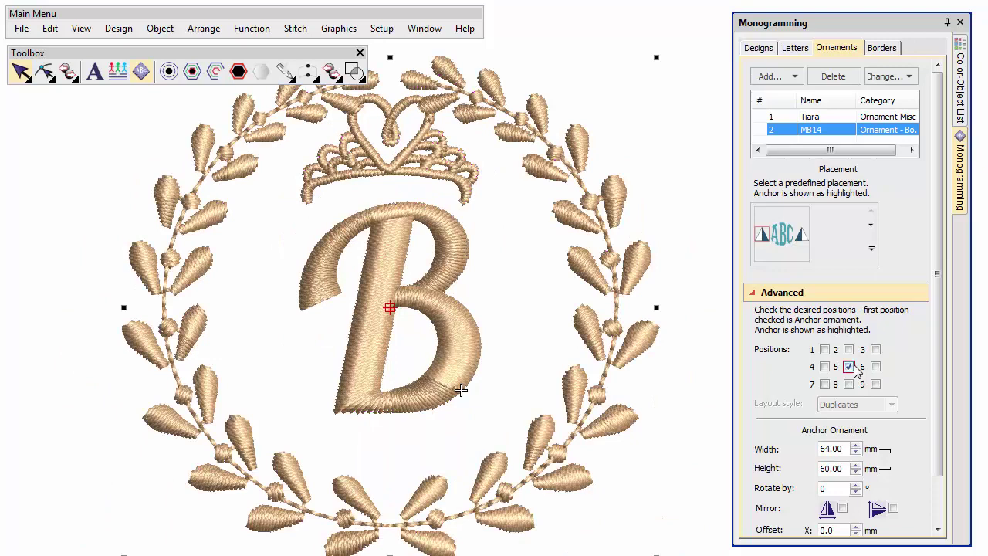
scroll(937, 386, down, 2)
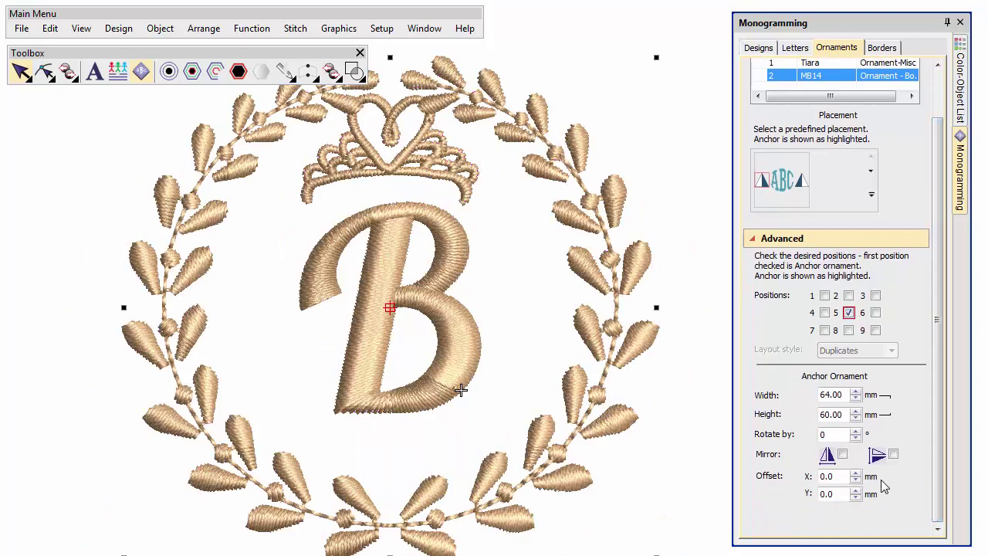
click(856, 491)
click(855, 490)
click(855, 490)
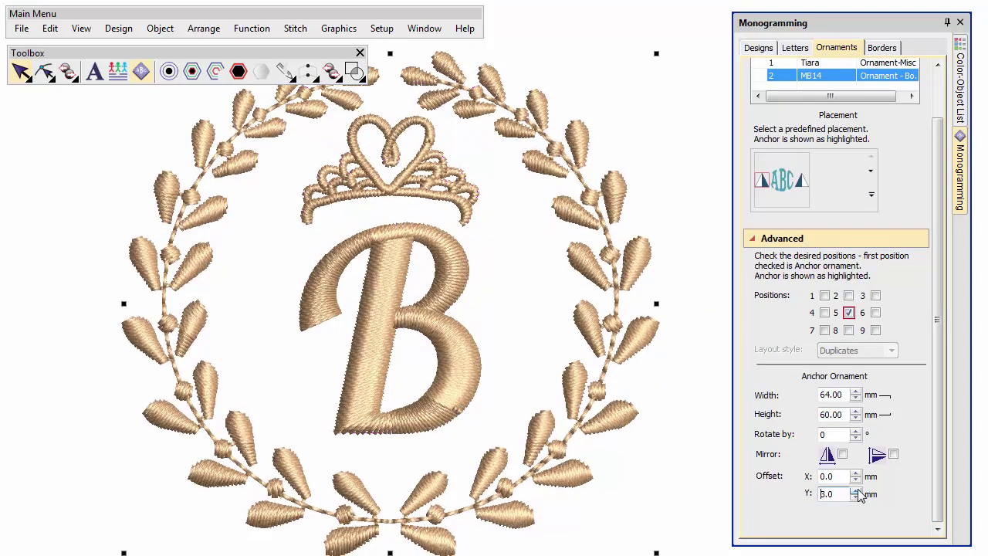
click(855, 490)
key(Return)
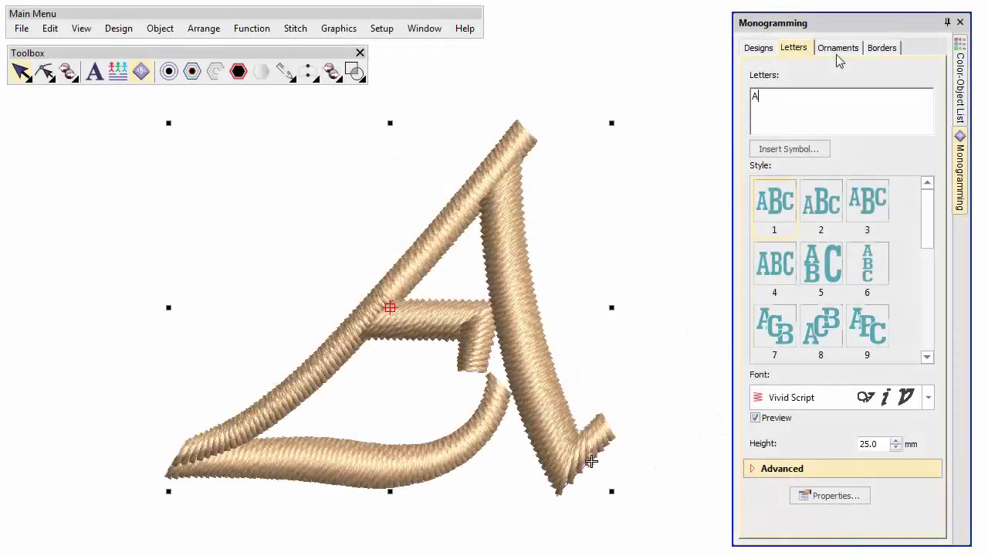
Step: Add Celtic Motif 2.EMB as an ornament design file for the script A
click(838, 49)
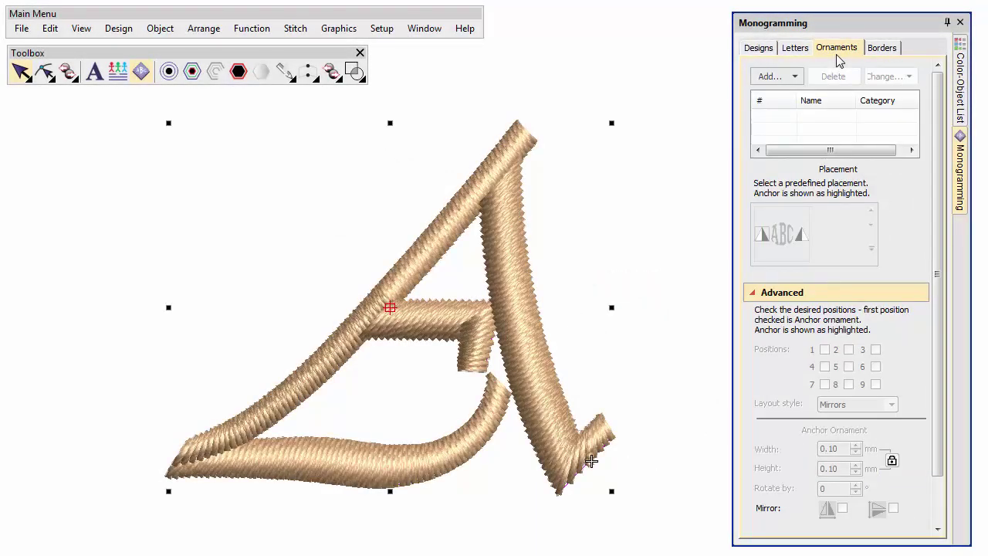
click(770, 76)
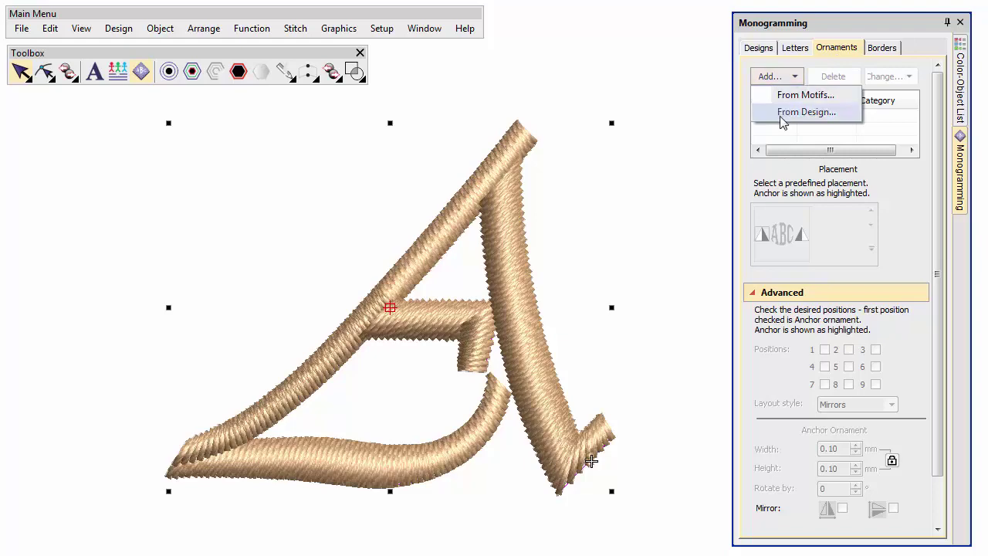
click(802, 112)
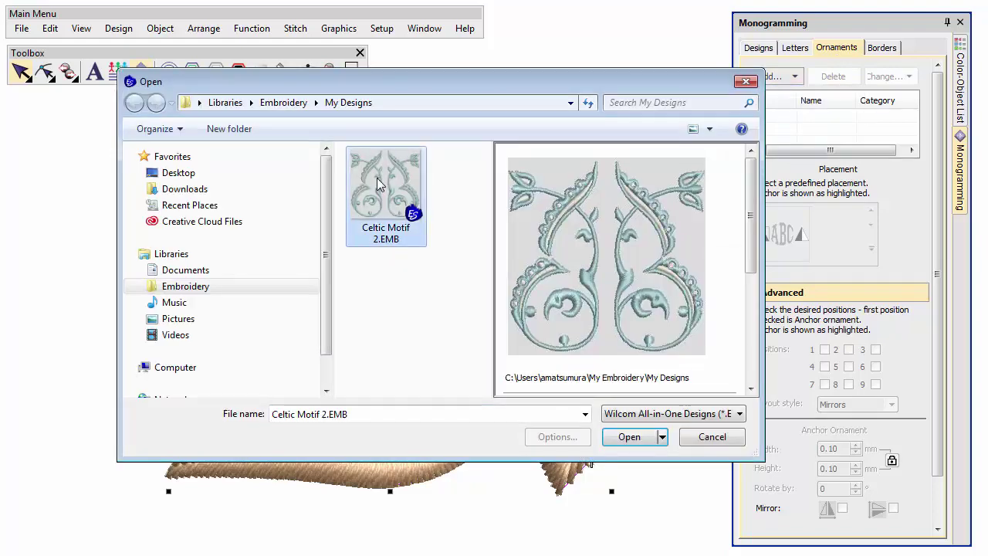
click(638, 438)
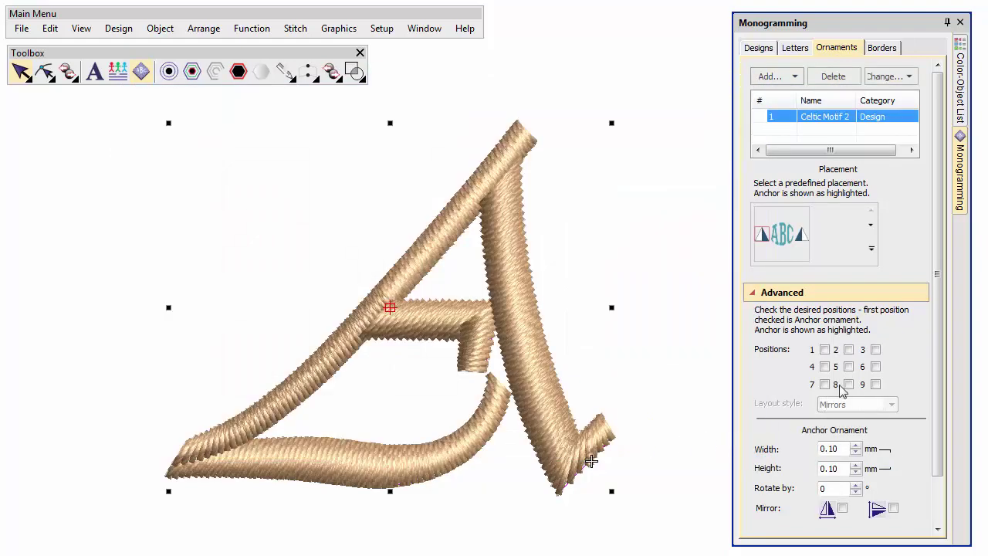
Step: Centre the Celtic motif at position 5 and set its width to 60 mm
click(849, 366)
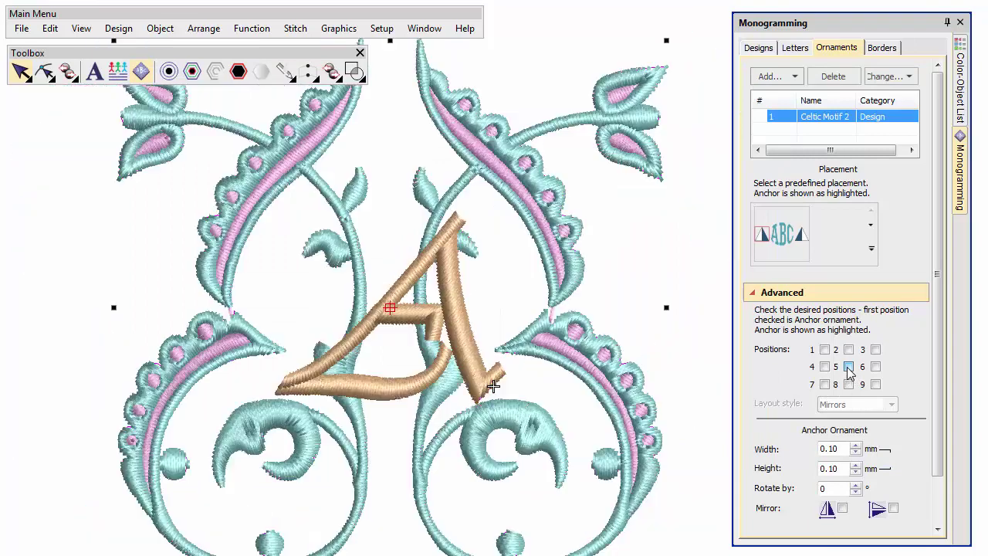
double_click(831, 449)
text(60)
key(Return)
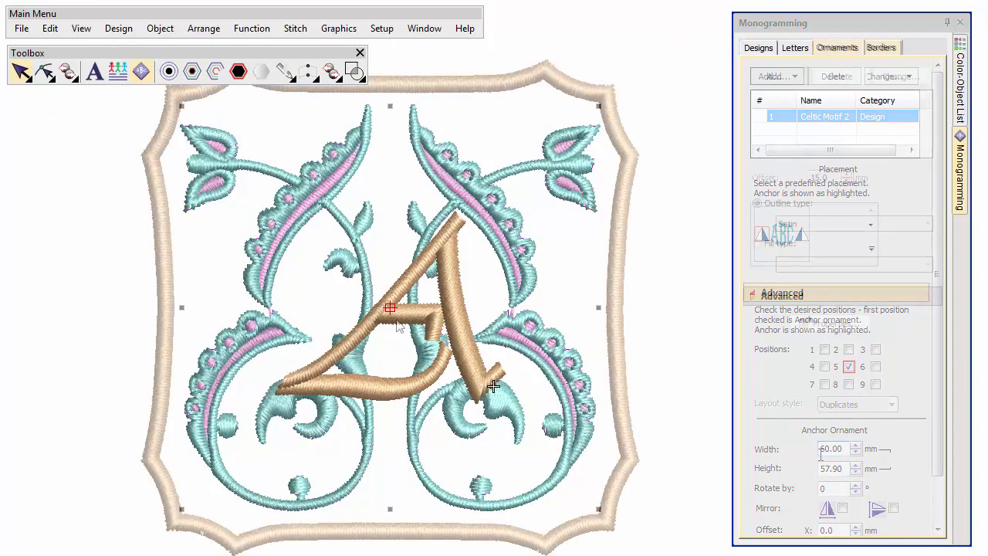